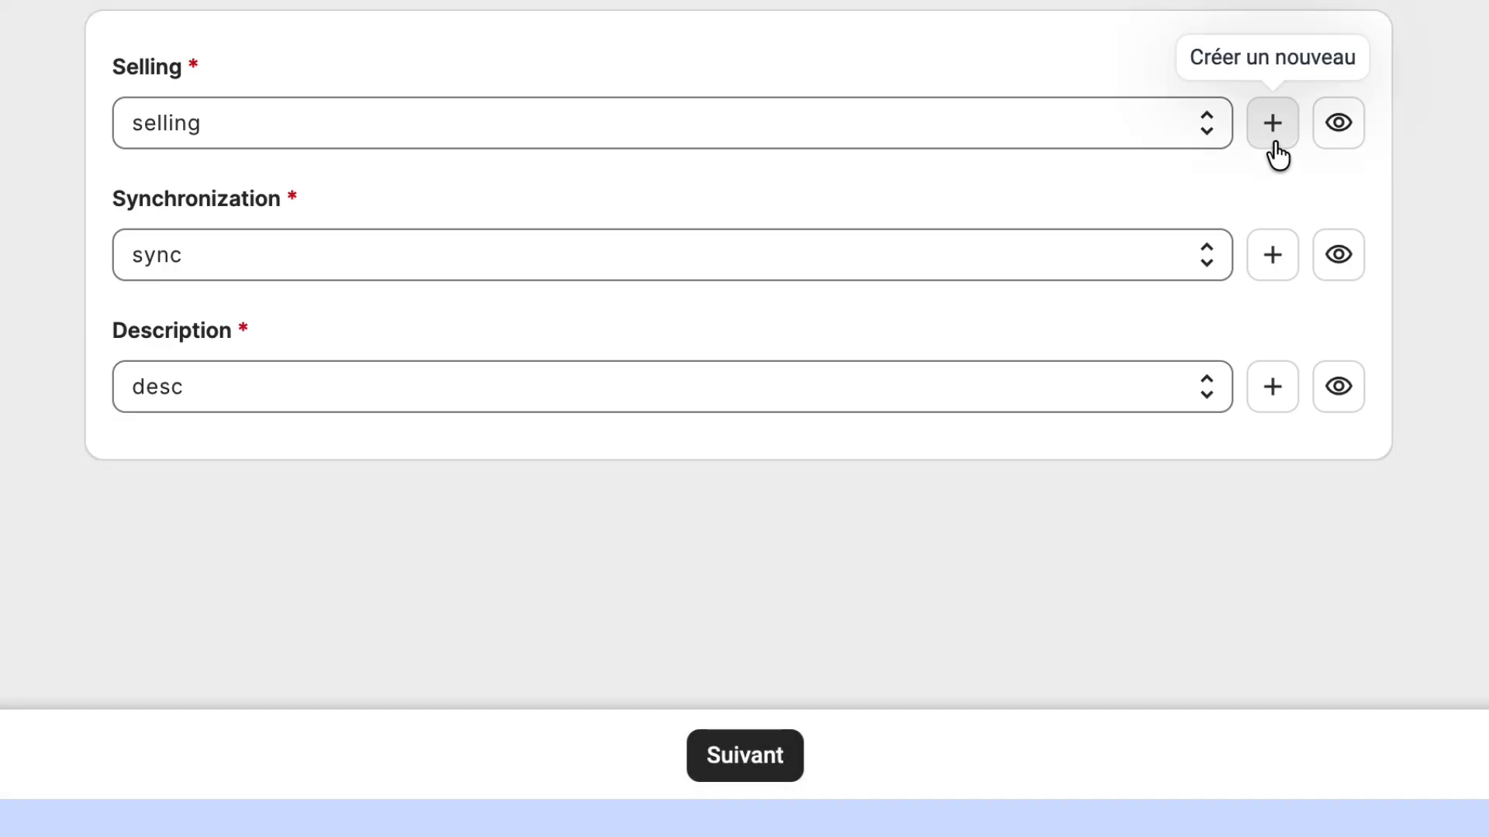
Start a new selling policy and add a product price modification with a Percentage Increase of 10
click(1280, 153)
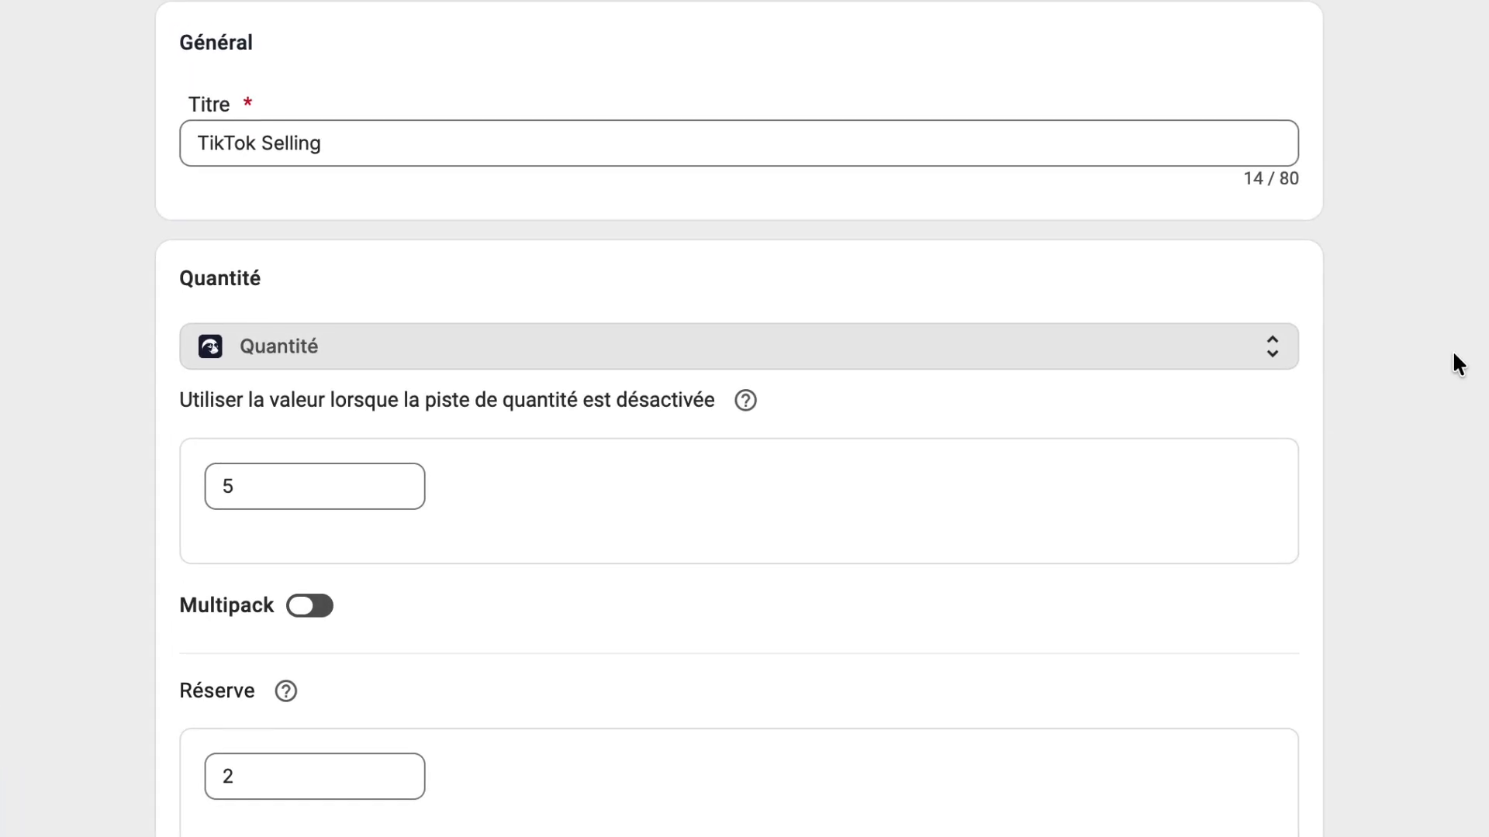
scroll(1453, 351, down, 15)
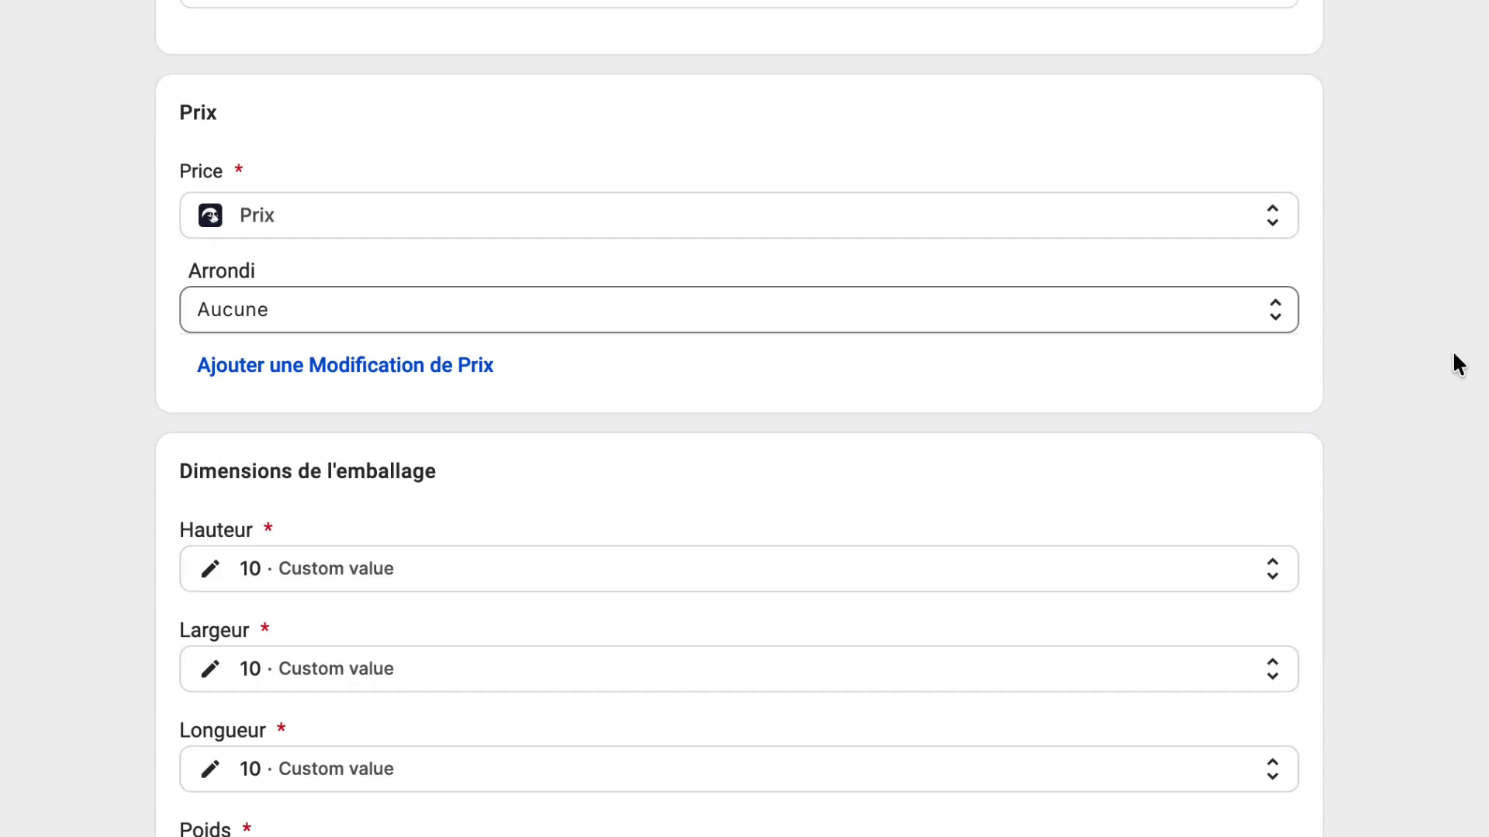
click(475, 367)
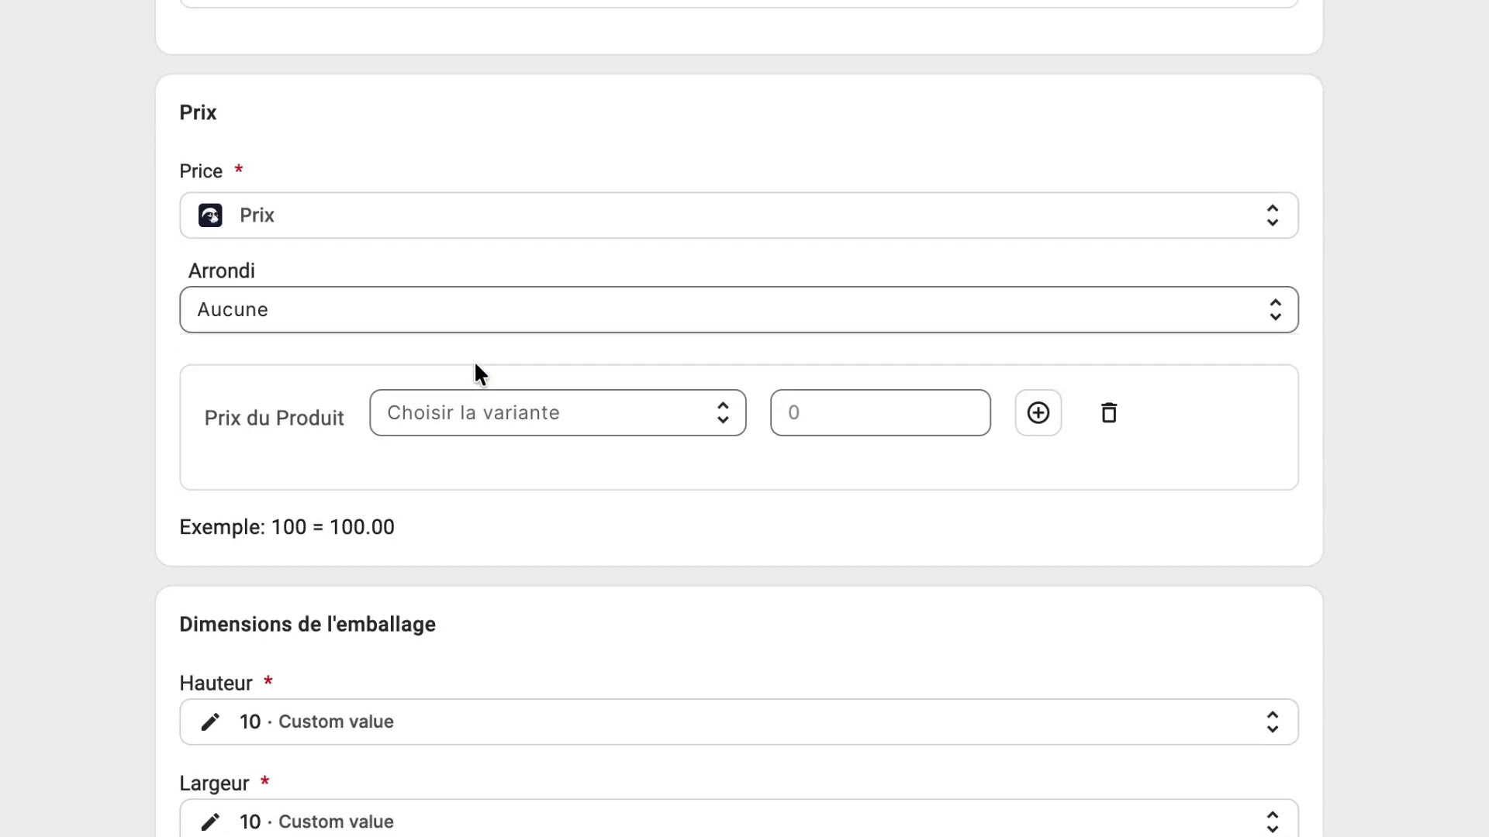
click(685, 426)
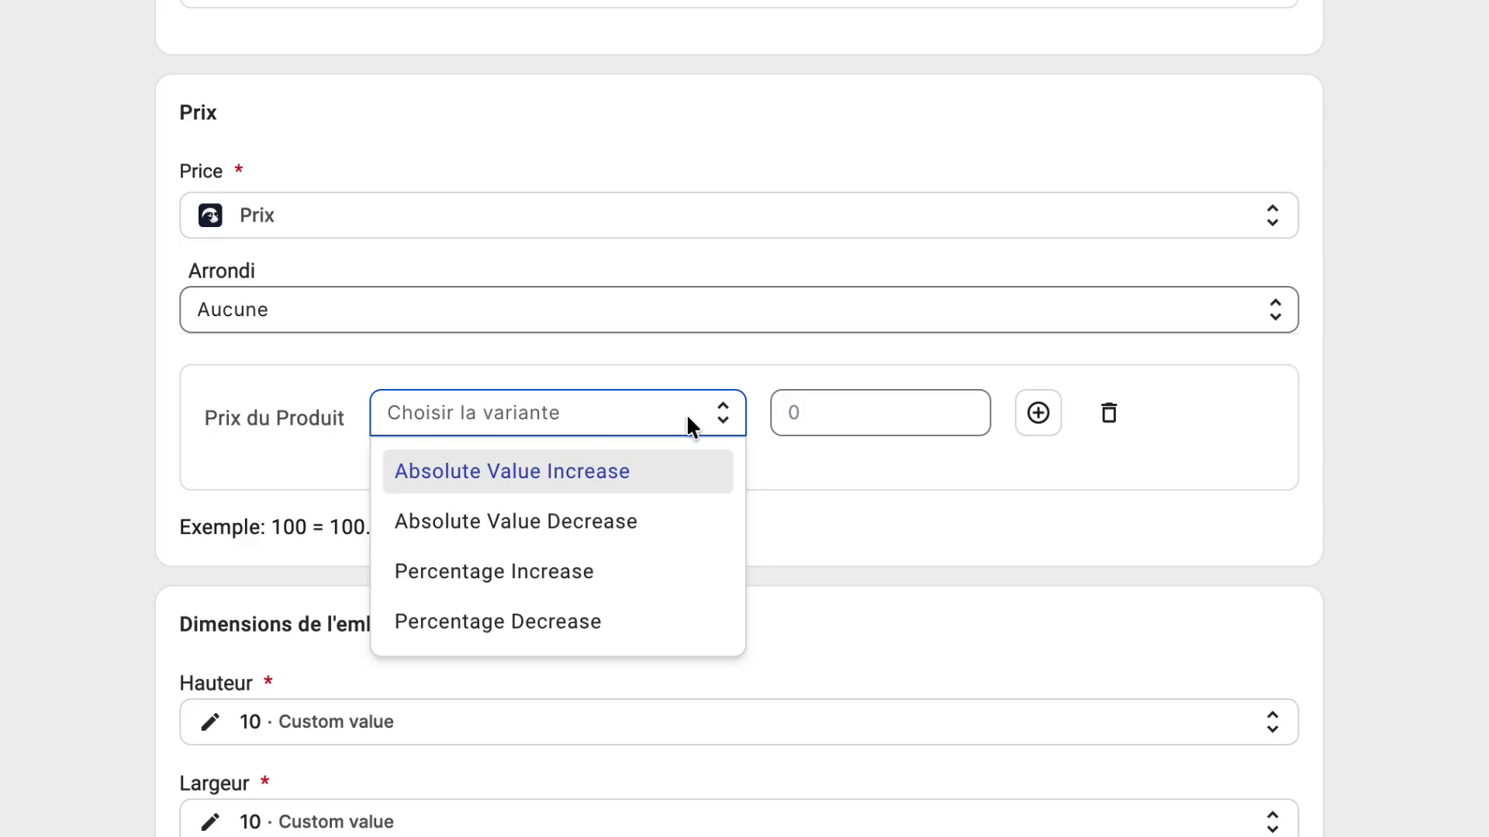
click(685, 572)
click(872, 409)
text(10)
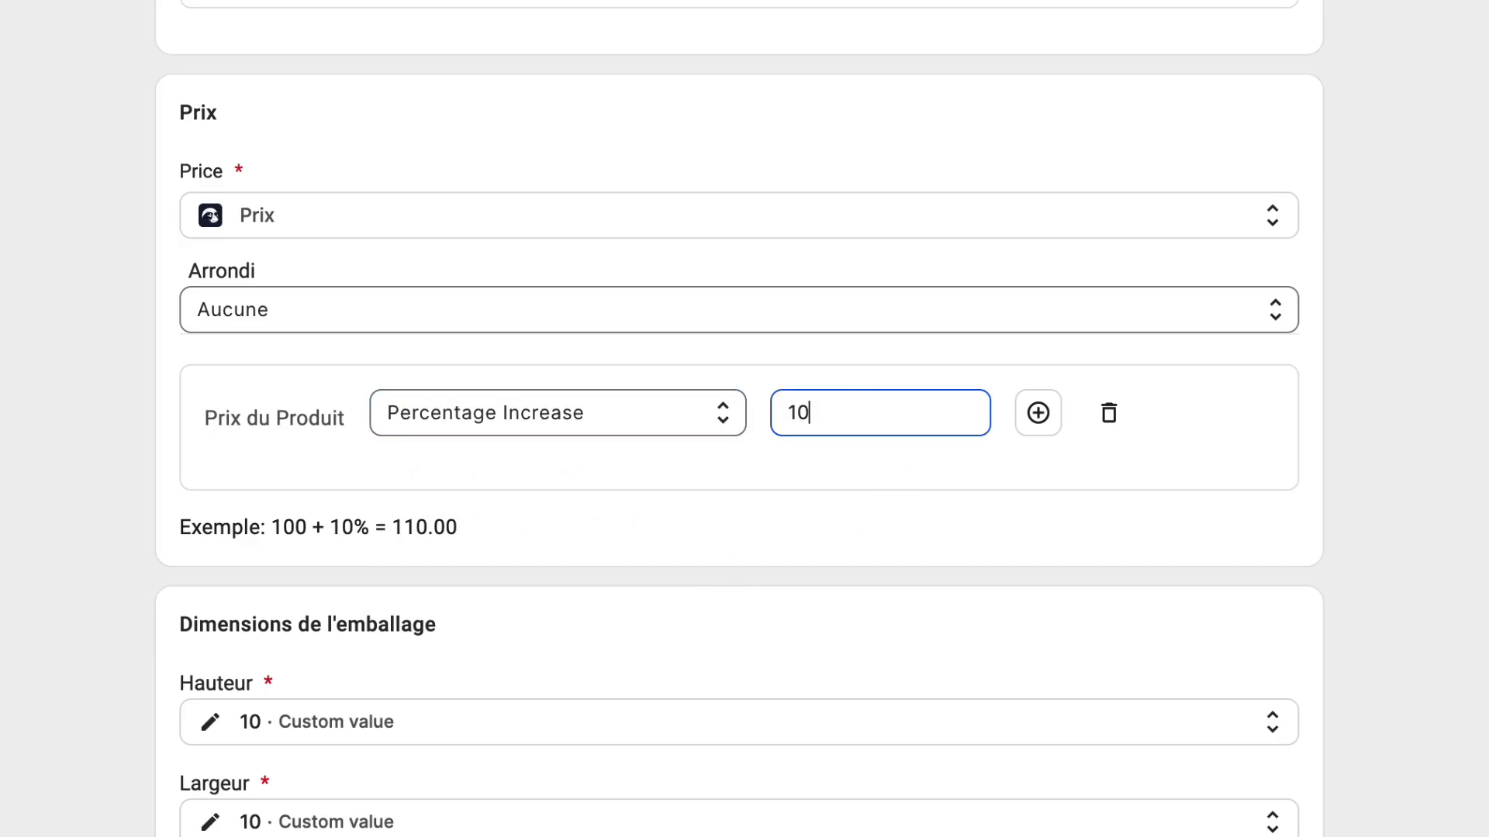
click(1120, 521)
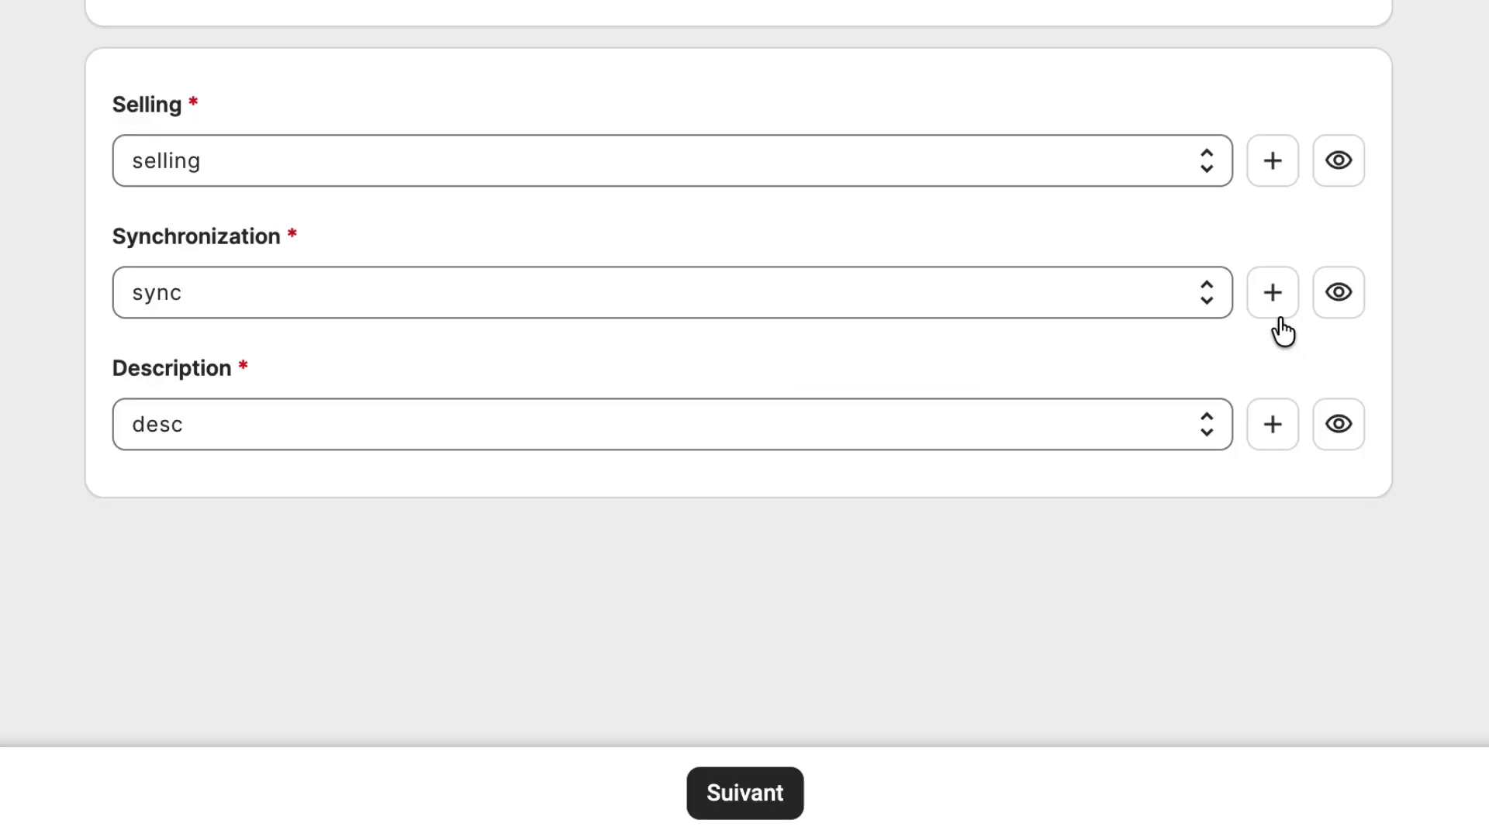
Open new synchronization and description policies, and set the product description source to Description Avancée
click(1272, 292)
click(1272, 424)
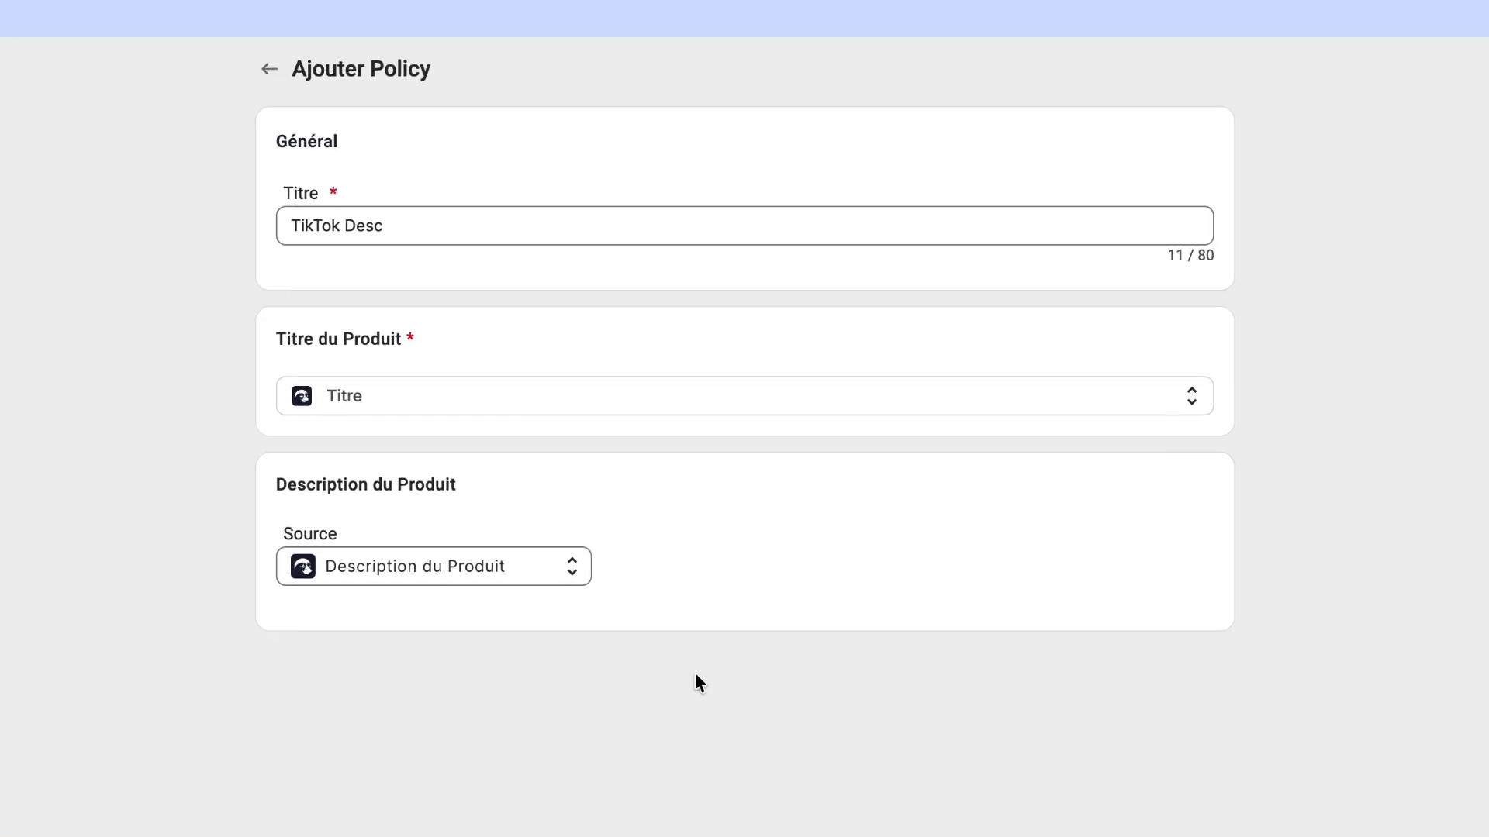
scroll(685, 757, down, 2)
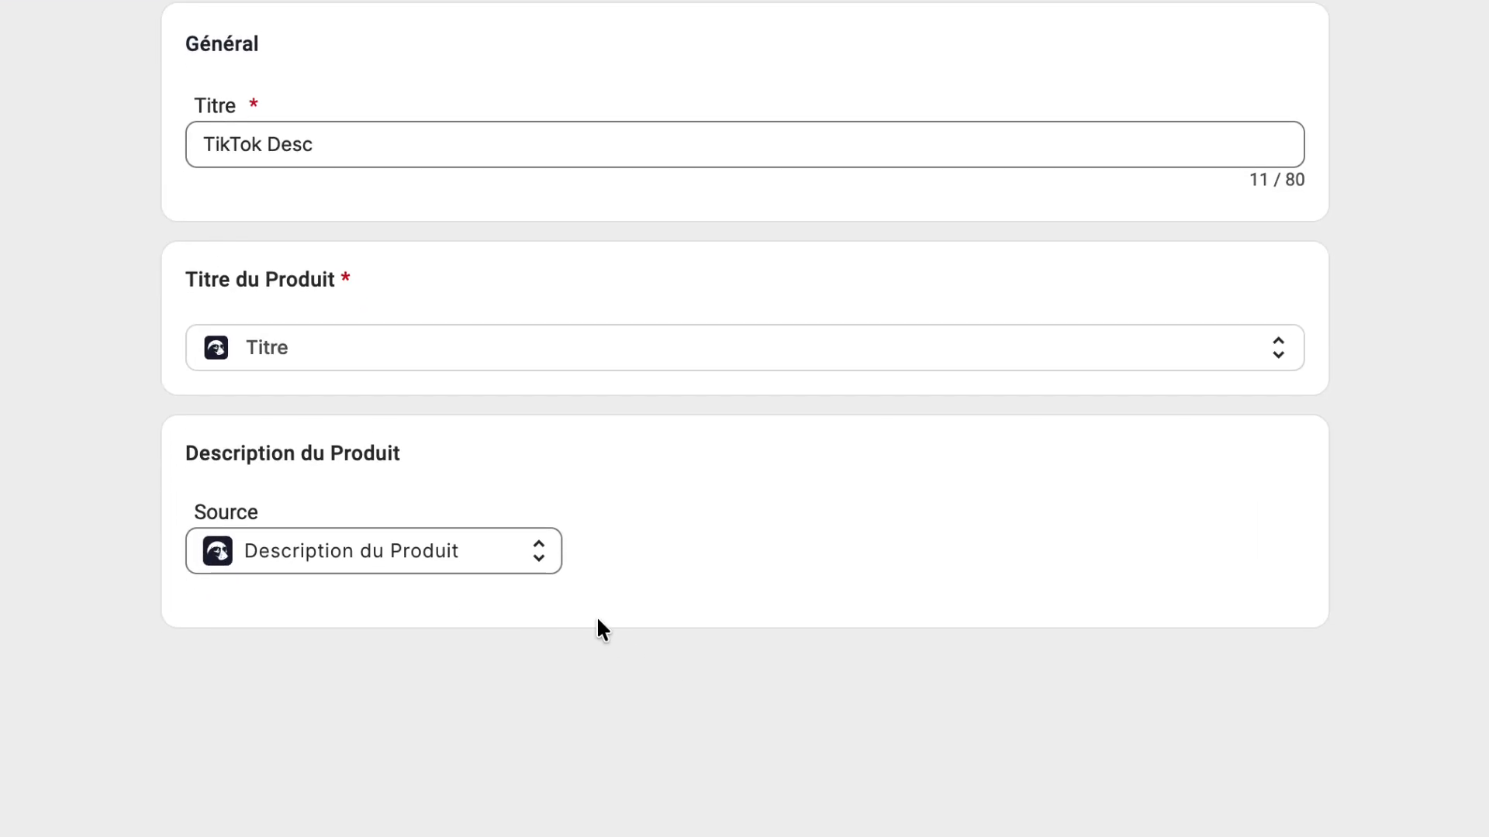
click(535, 555)
click(539, 777)
scroll(638, 738, down, 6)
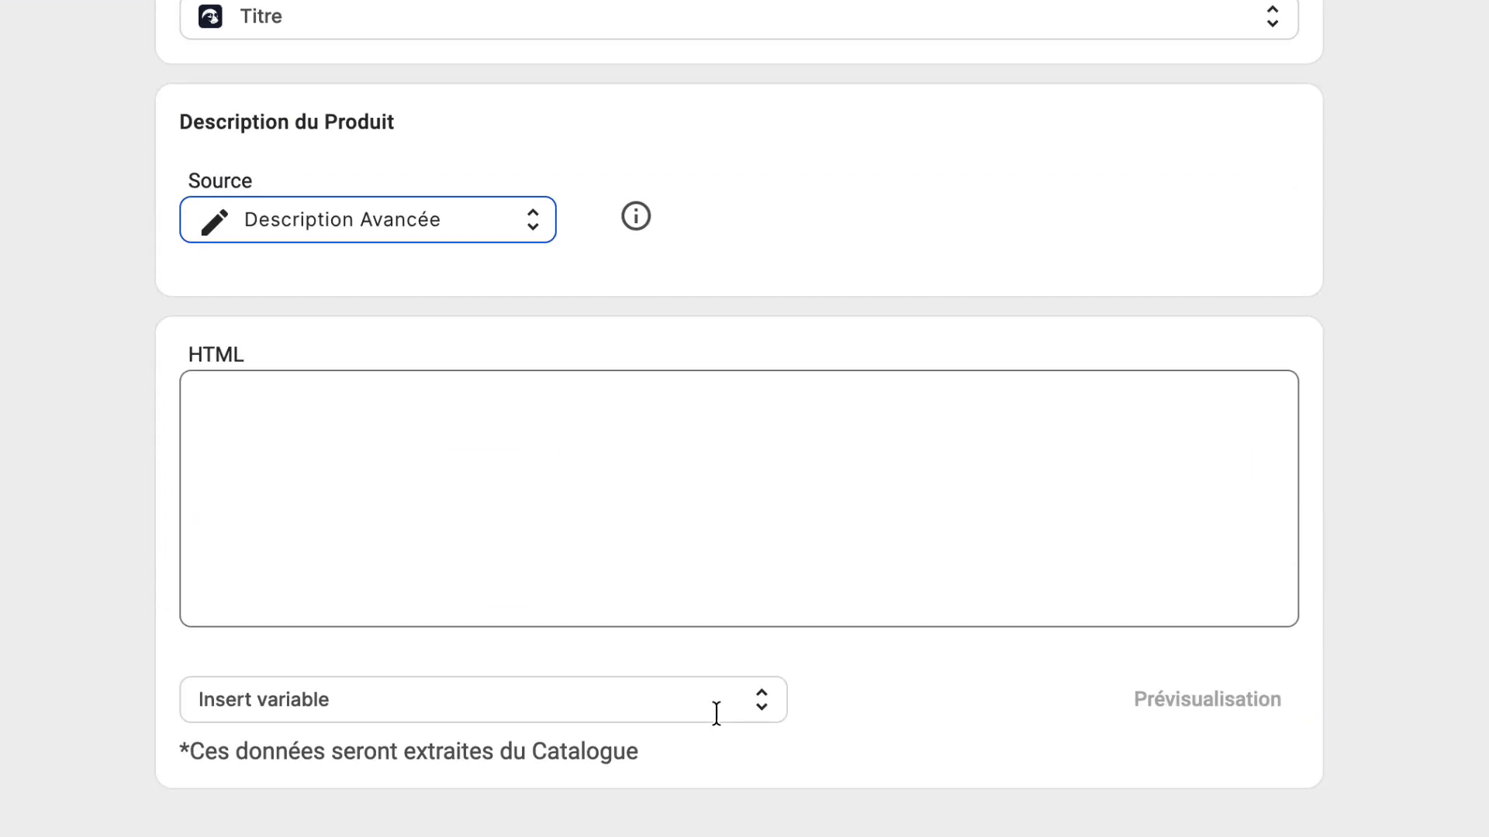
Insert the Description variable from Prestashop product data into the description policy's HTML, and proceed to product selection
click(708, 719)
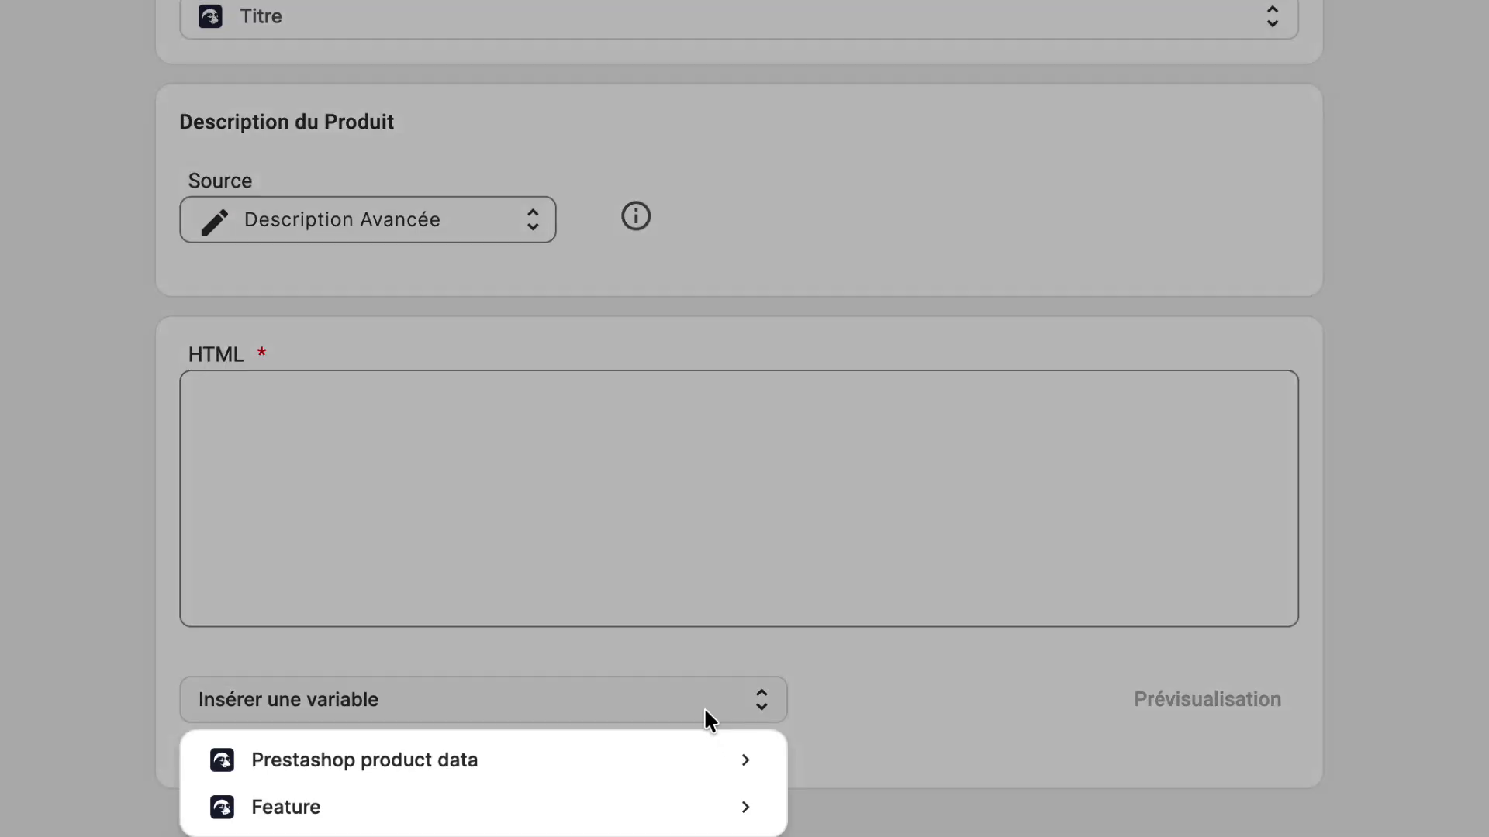
click(710, 742)
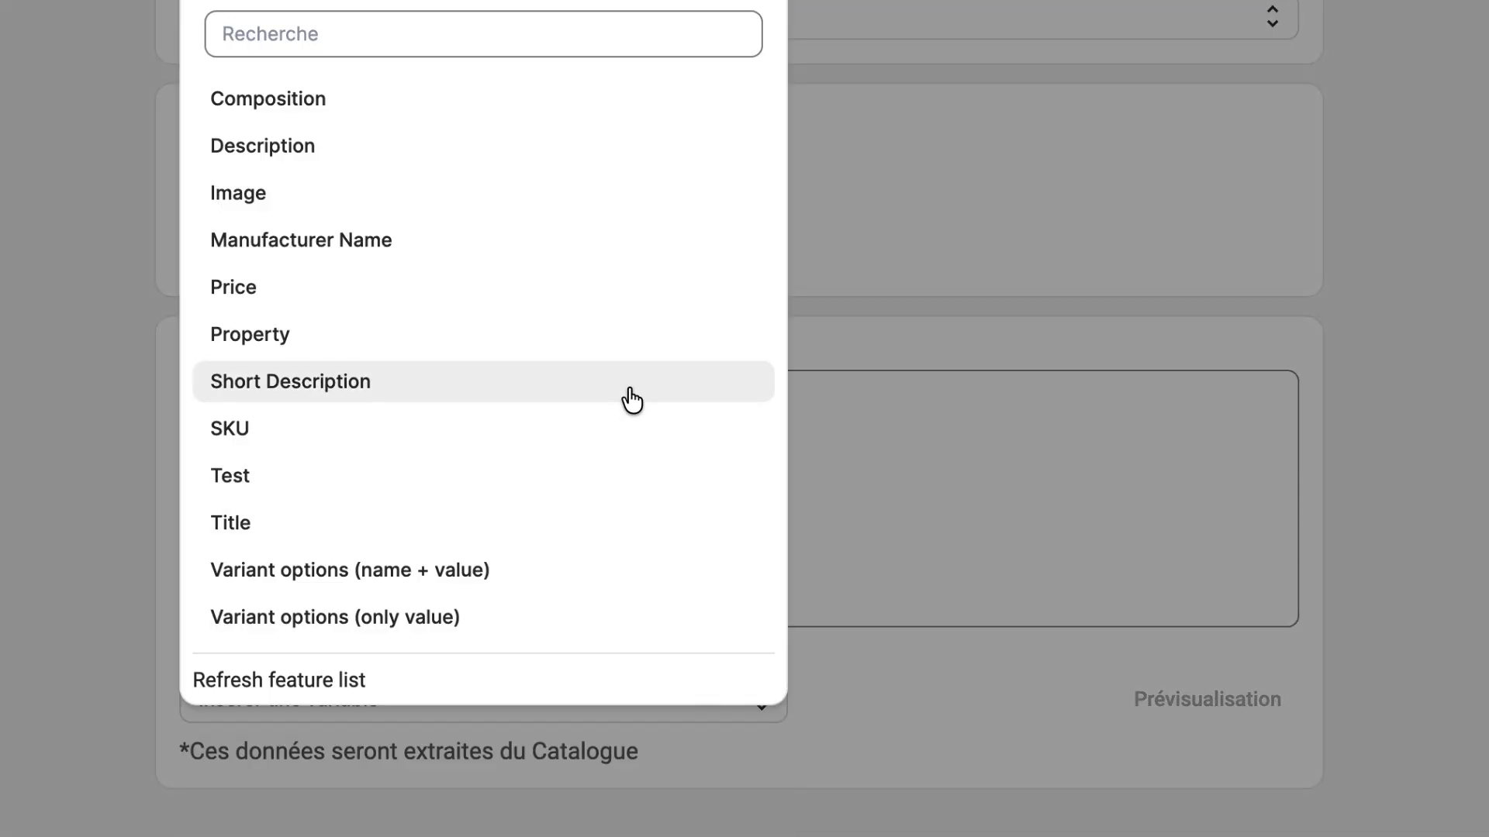
click(542, 146)
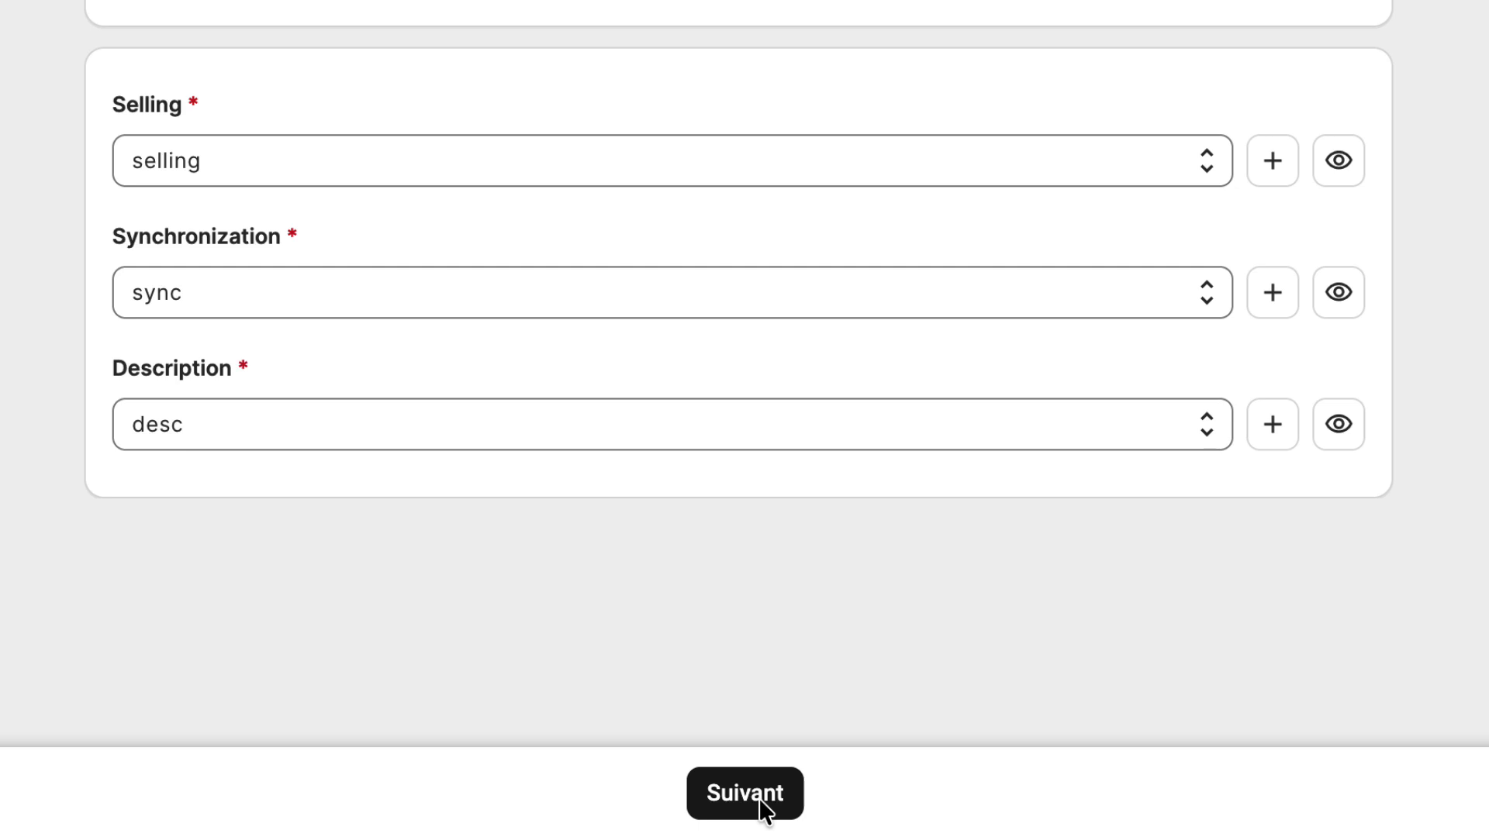
click(744, 793)
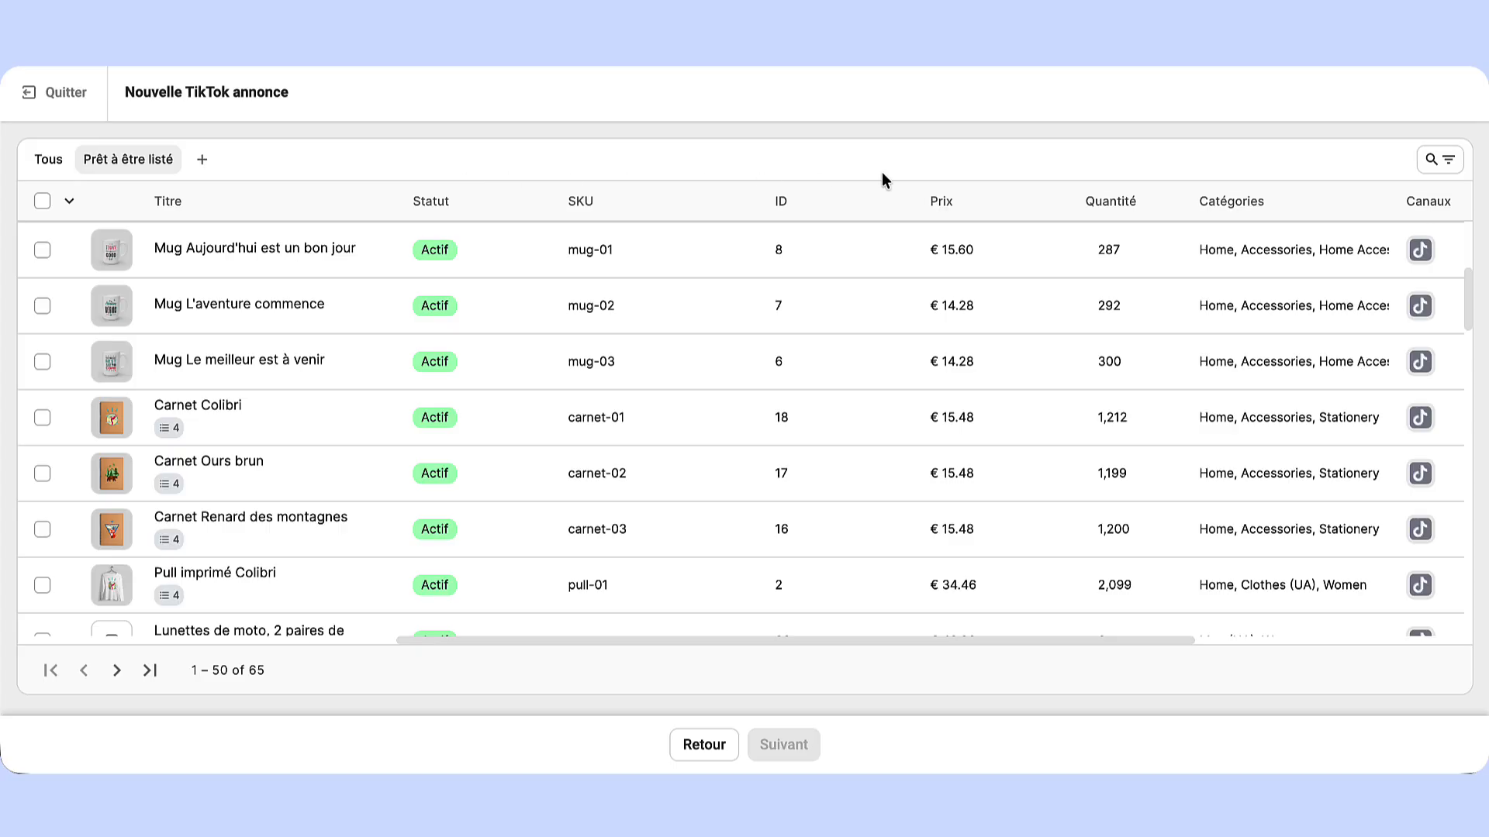
Examine the product list's search filters and the additional filter attributes that can be applied
click(1446, 169)
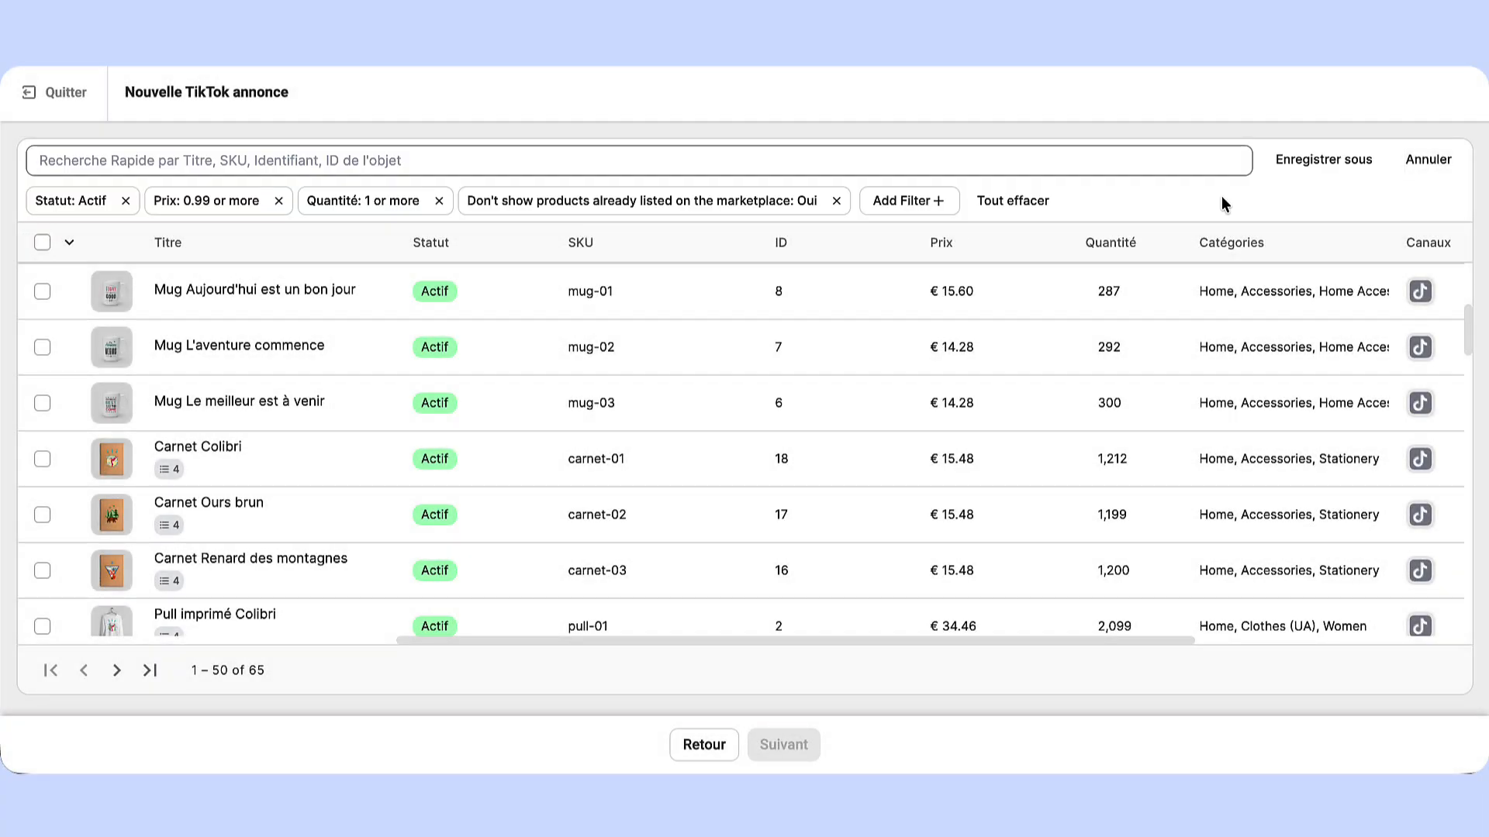
click(940, 208)
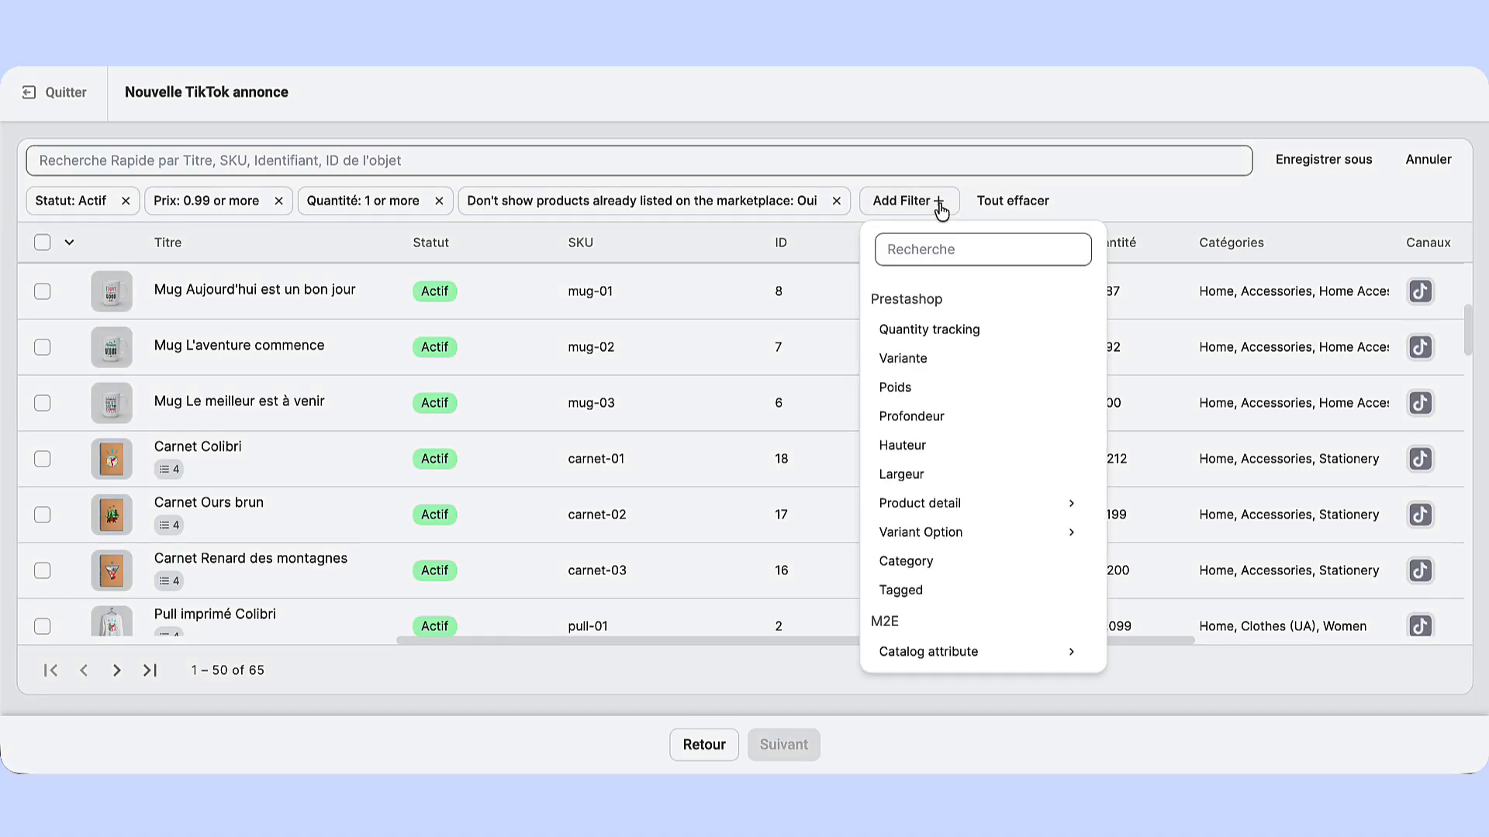
click(1101, 200)
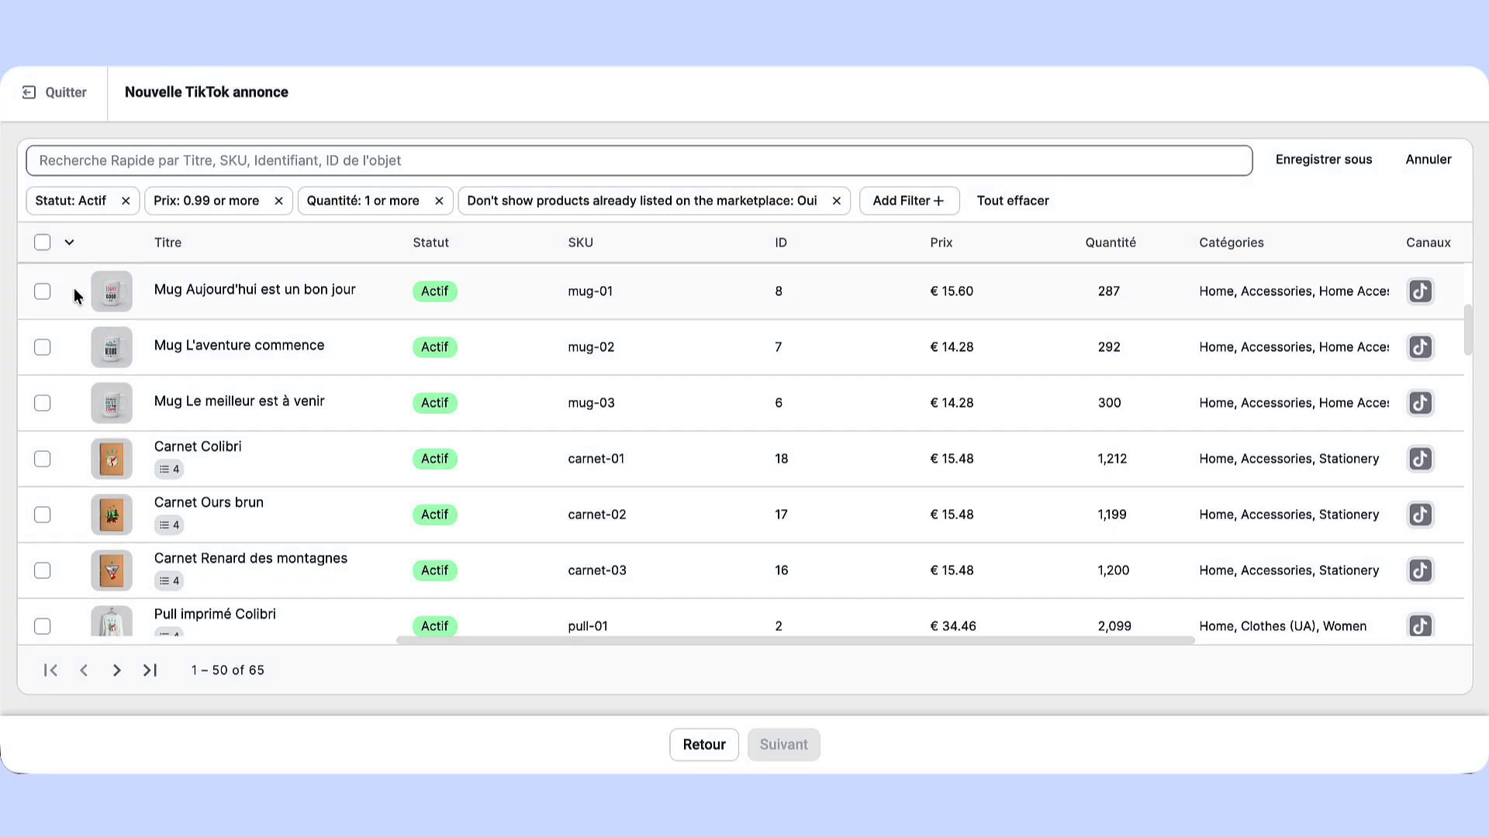
Select the products mug-01, mug-02, carnet-01 and carnet-02, and proceed to category assignment
click(42, 297)
click(43, 348)
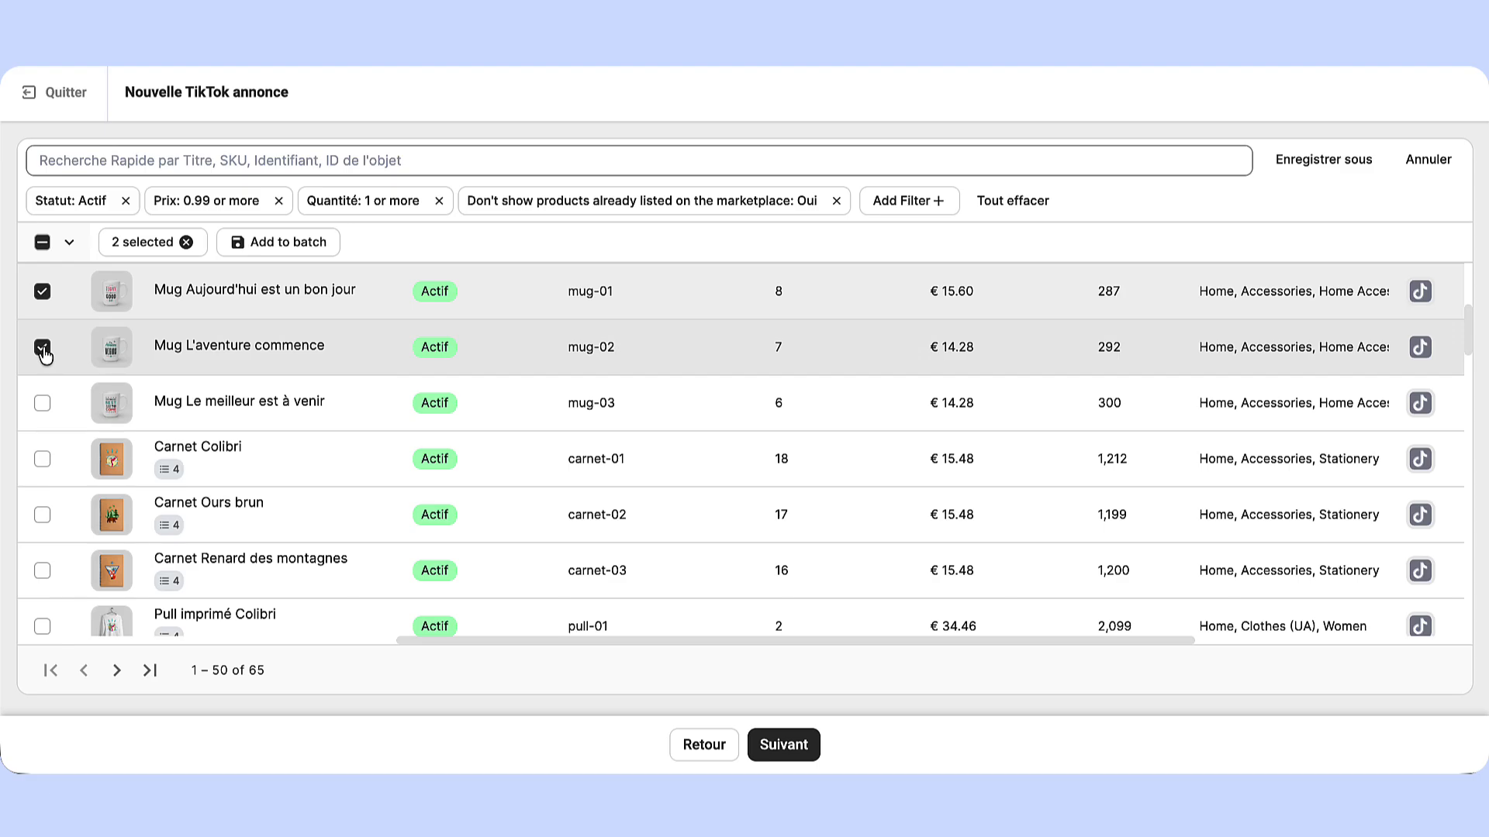
click(43, 460)
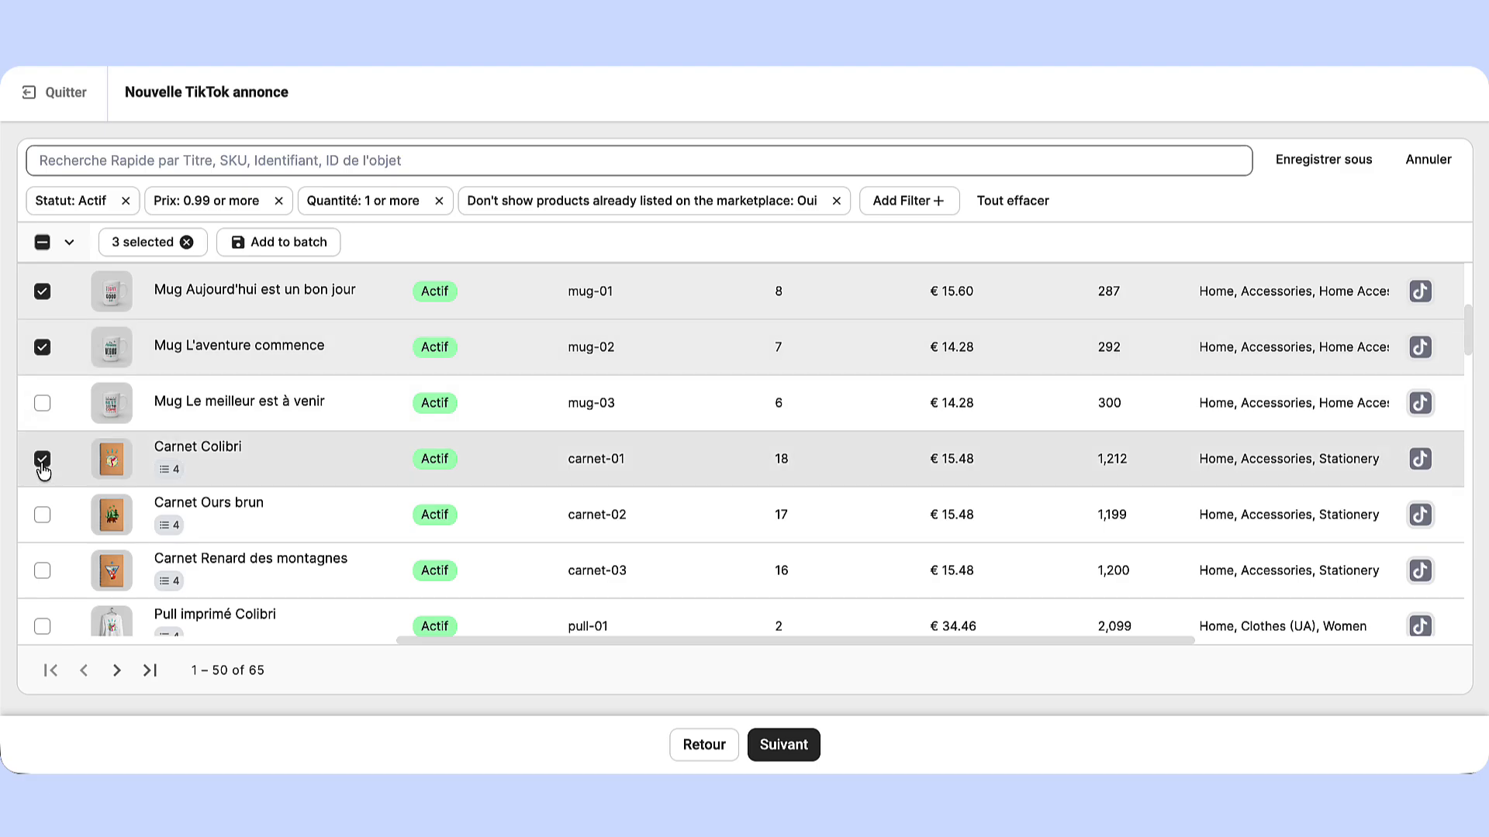
click(43, 515)
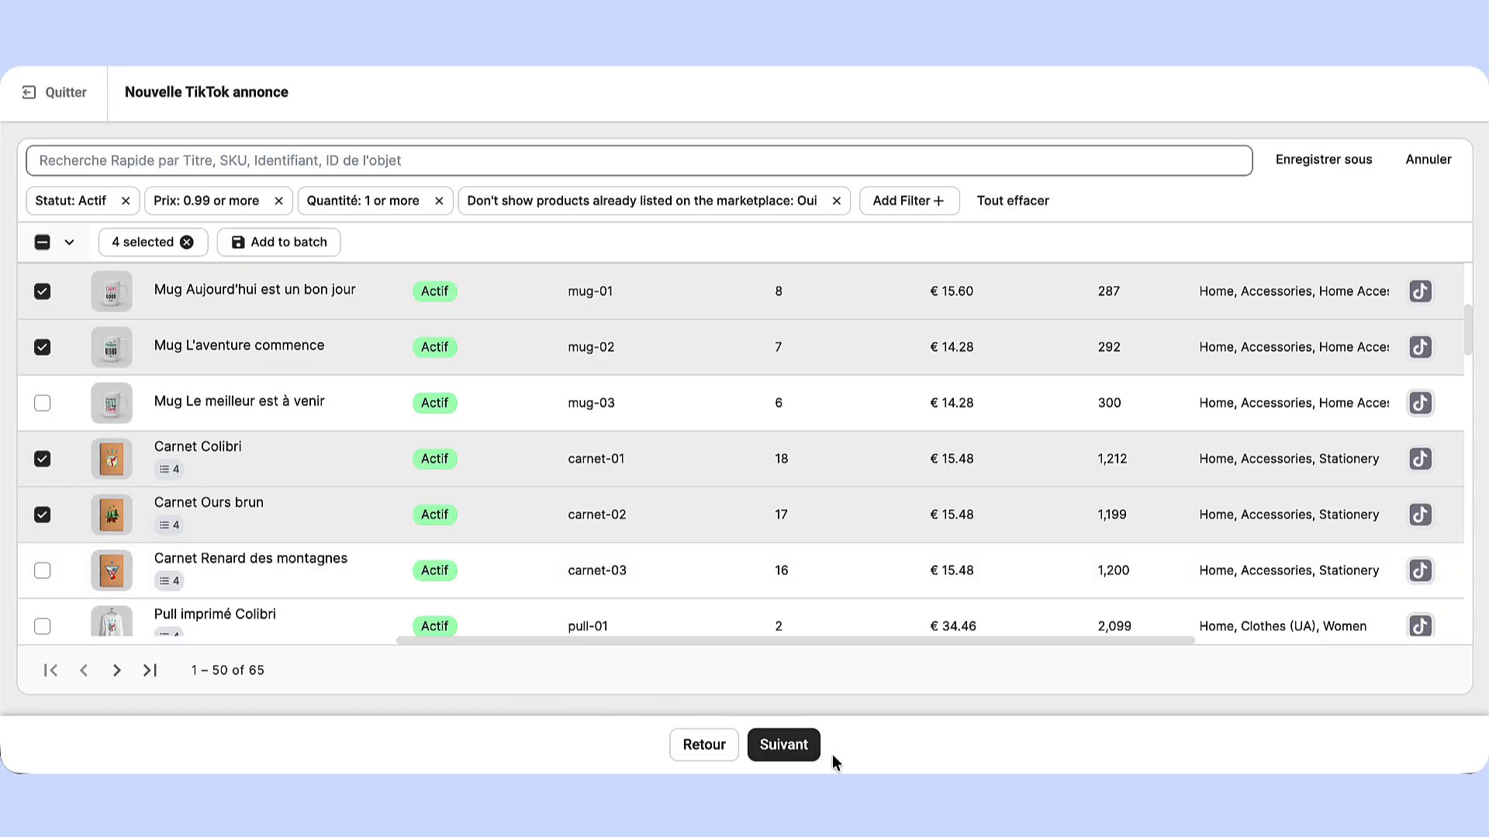
click(803, 762)
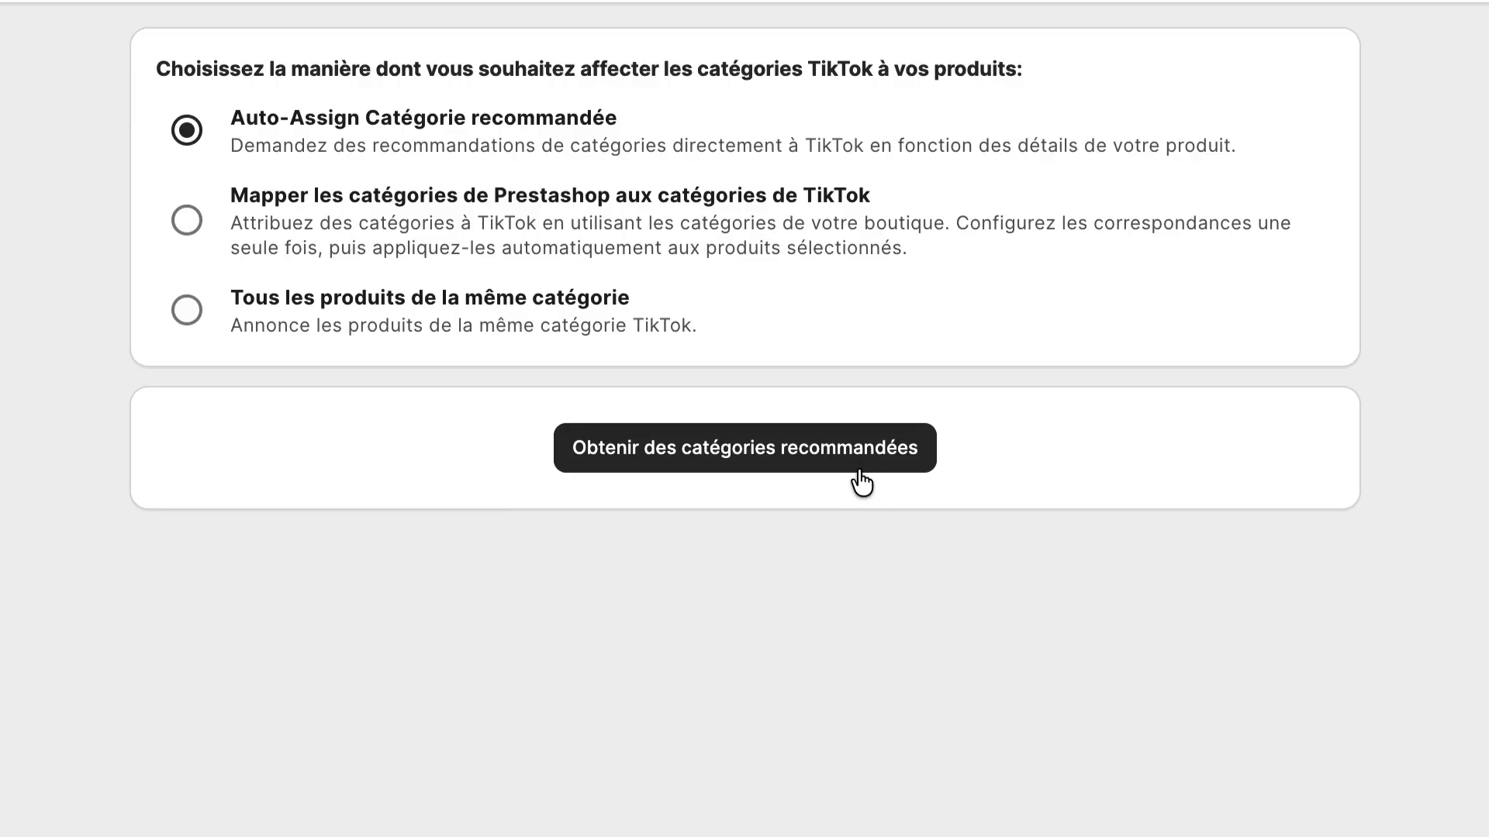
Try assigning categories through TikTok's recommendations and through the Prestashop category mapping
click(859, 470)
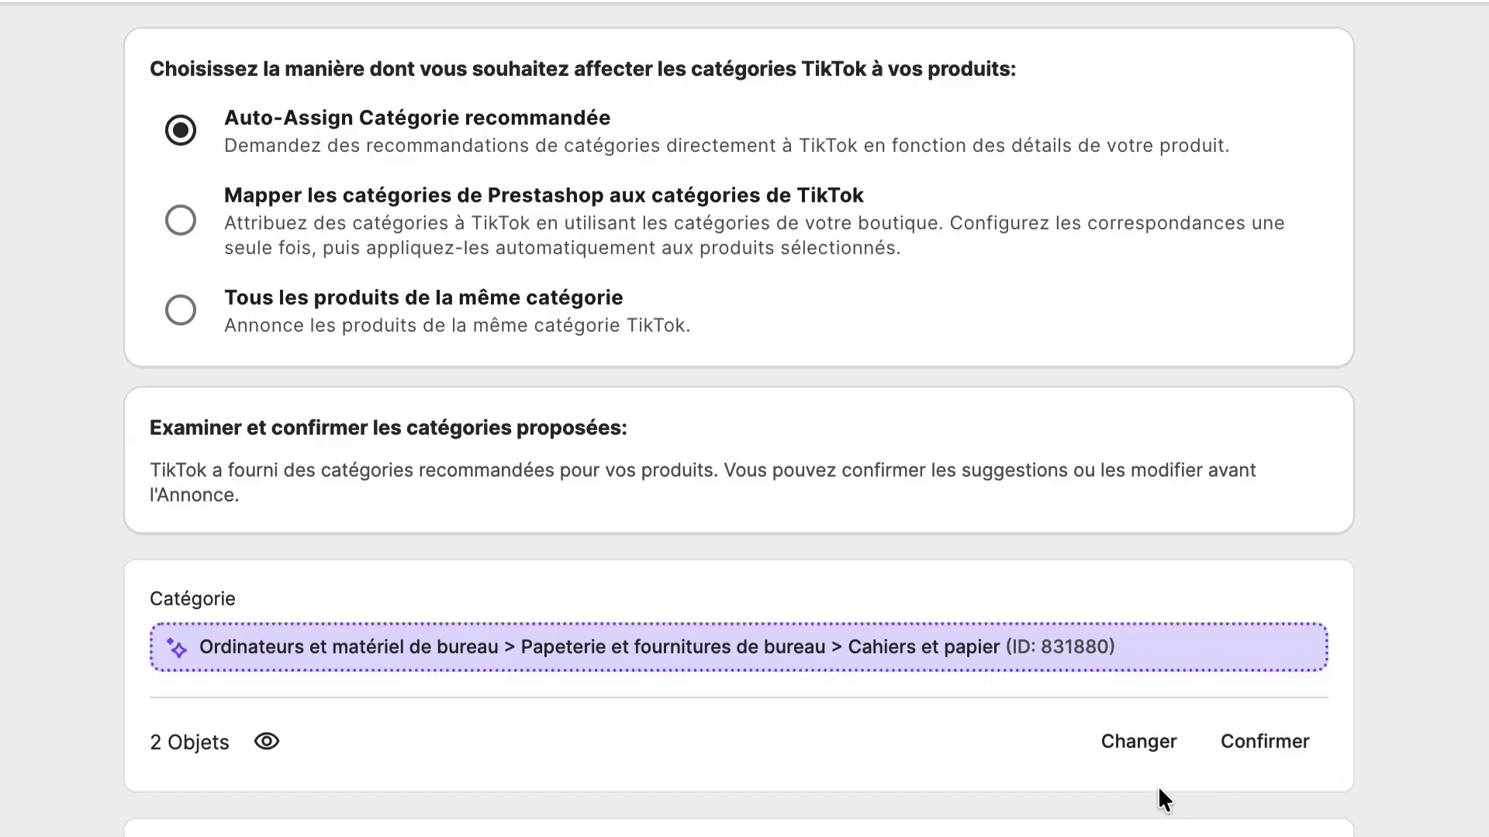
click(1132, 769)
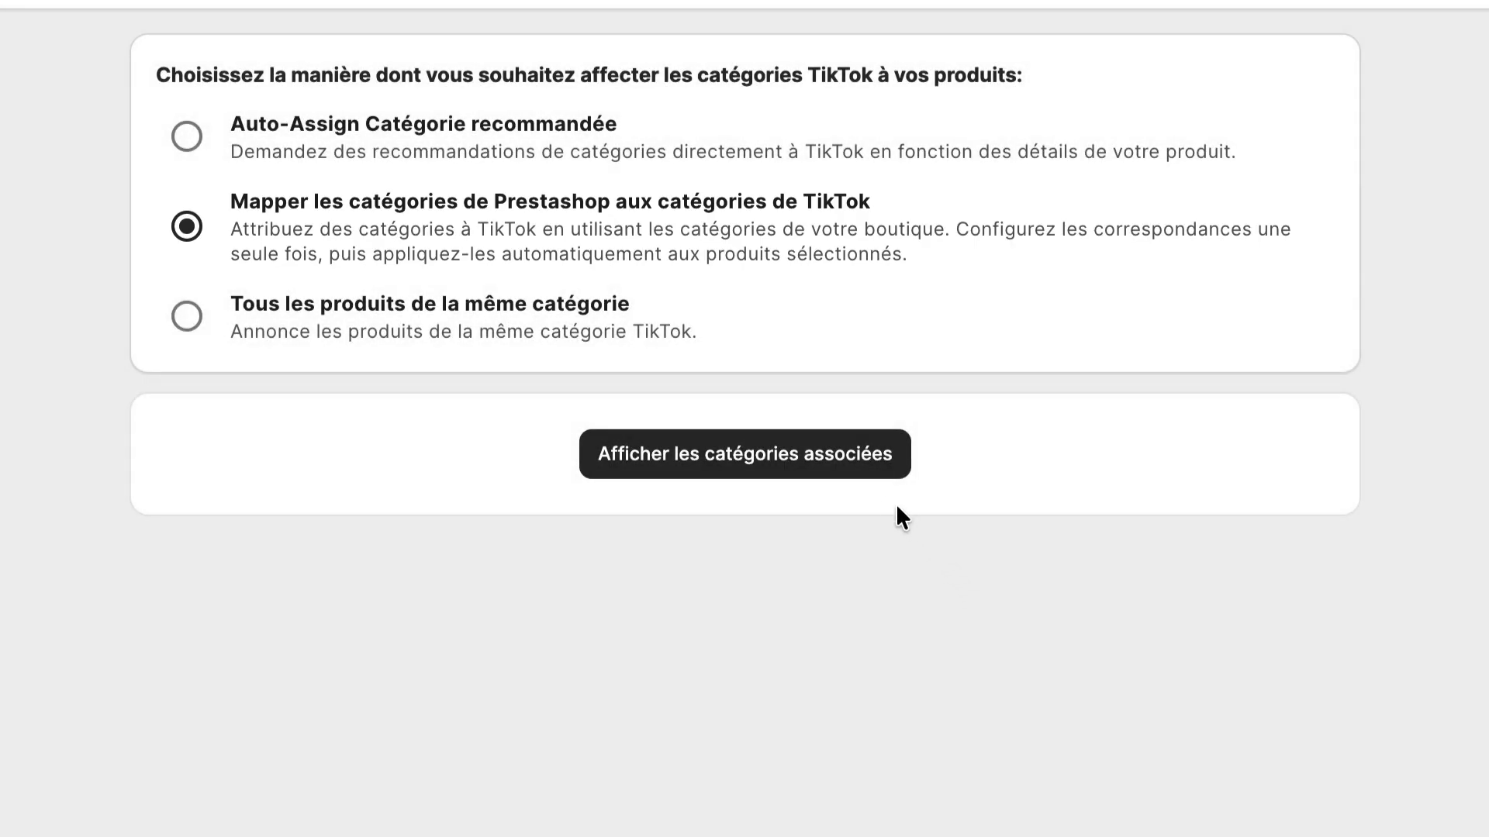
click(845, 473)
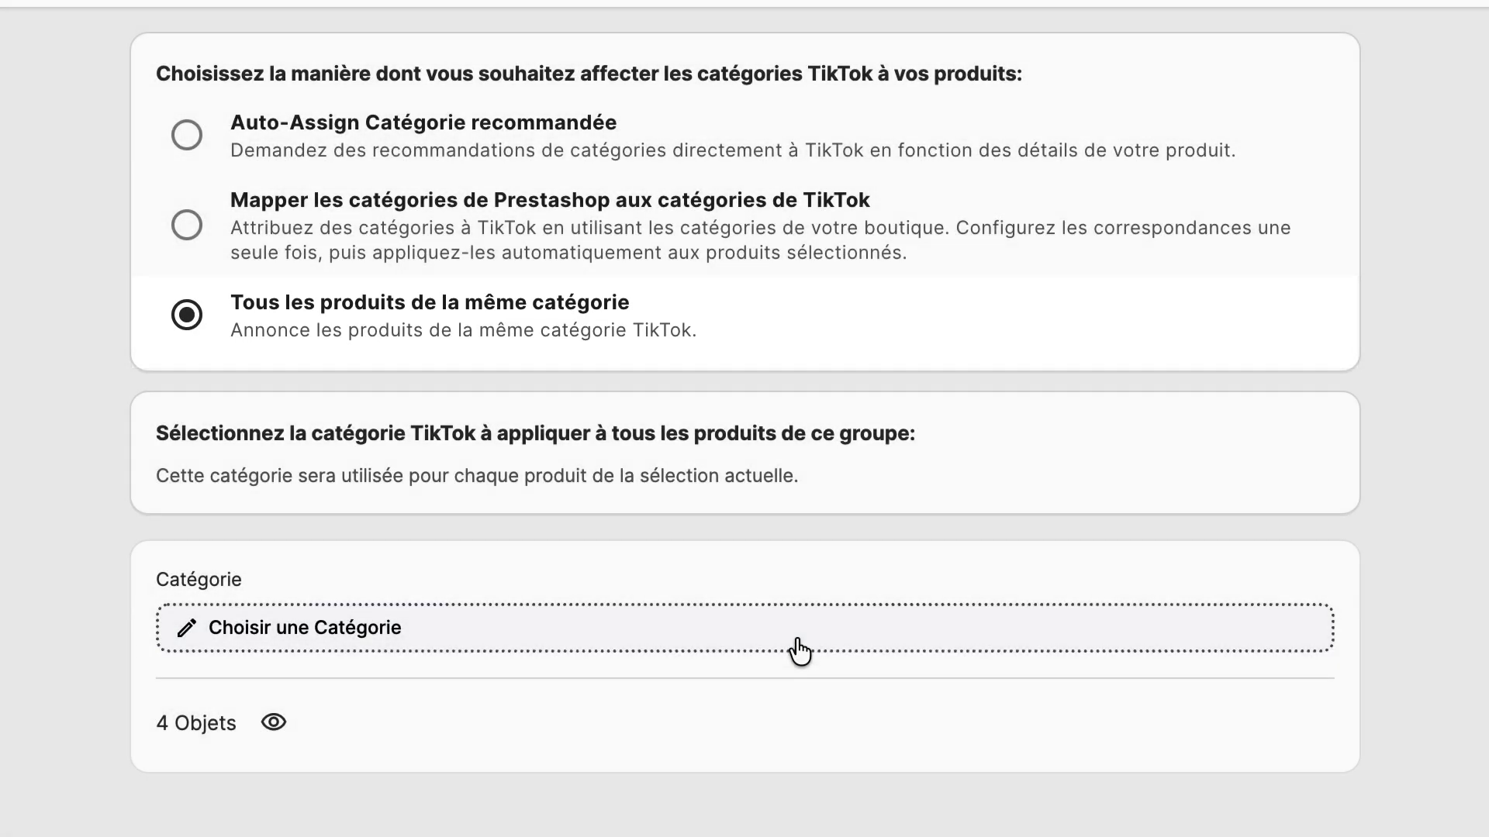
Search for "mugs" and save Articles de cuisine > Verres > Mugs as the category for all selected products
click(798, 648)
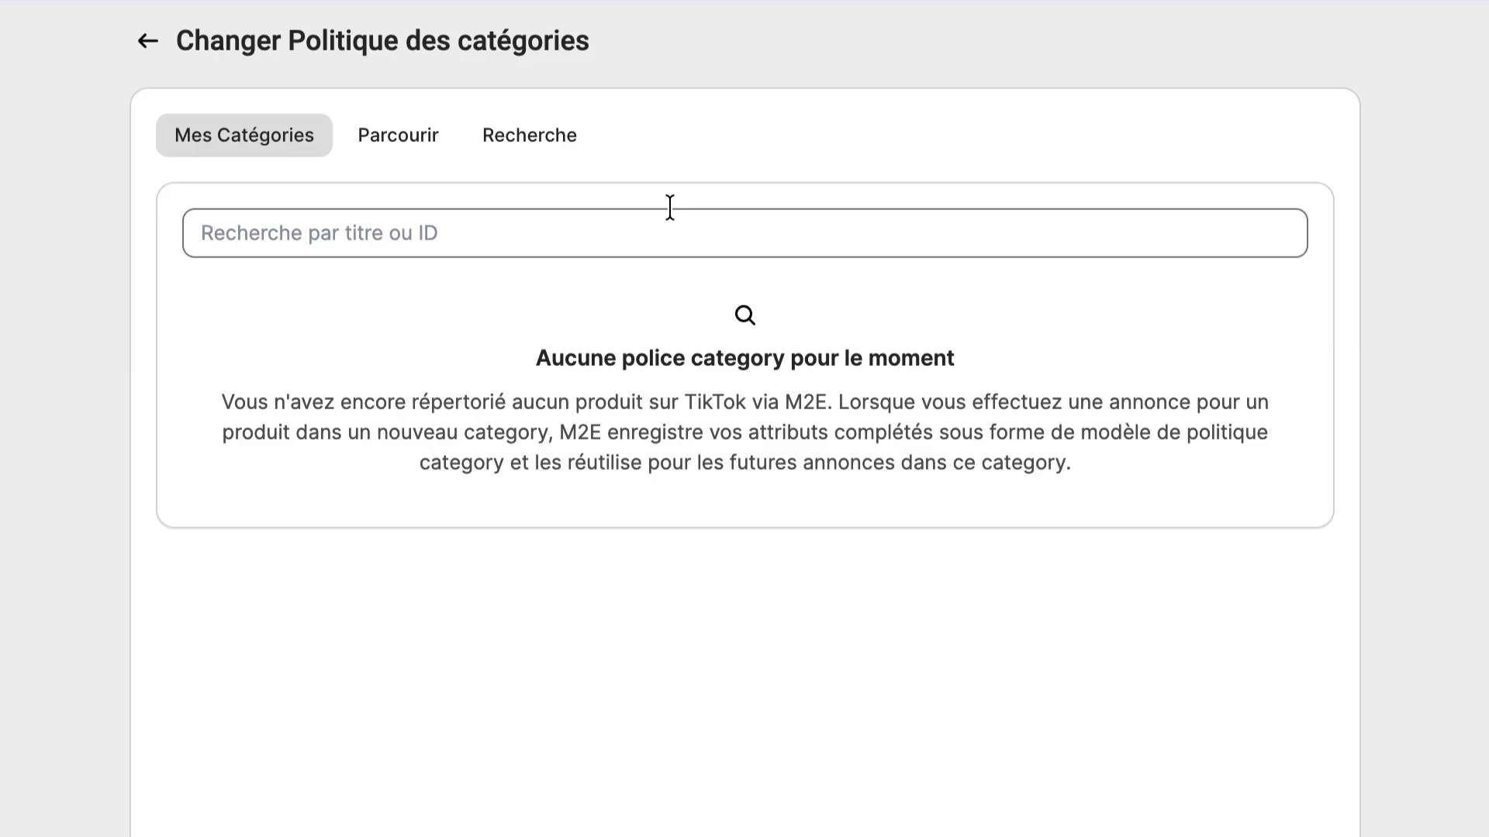
click(565, 144)
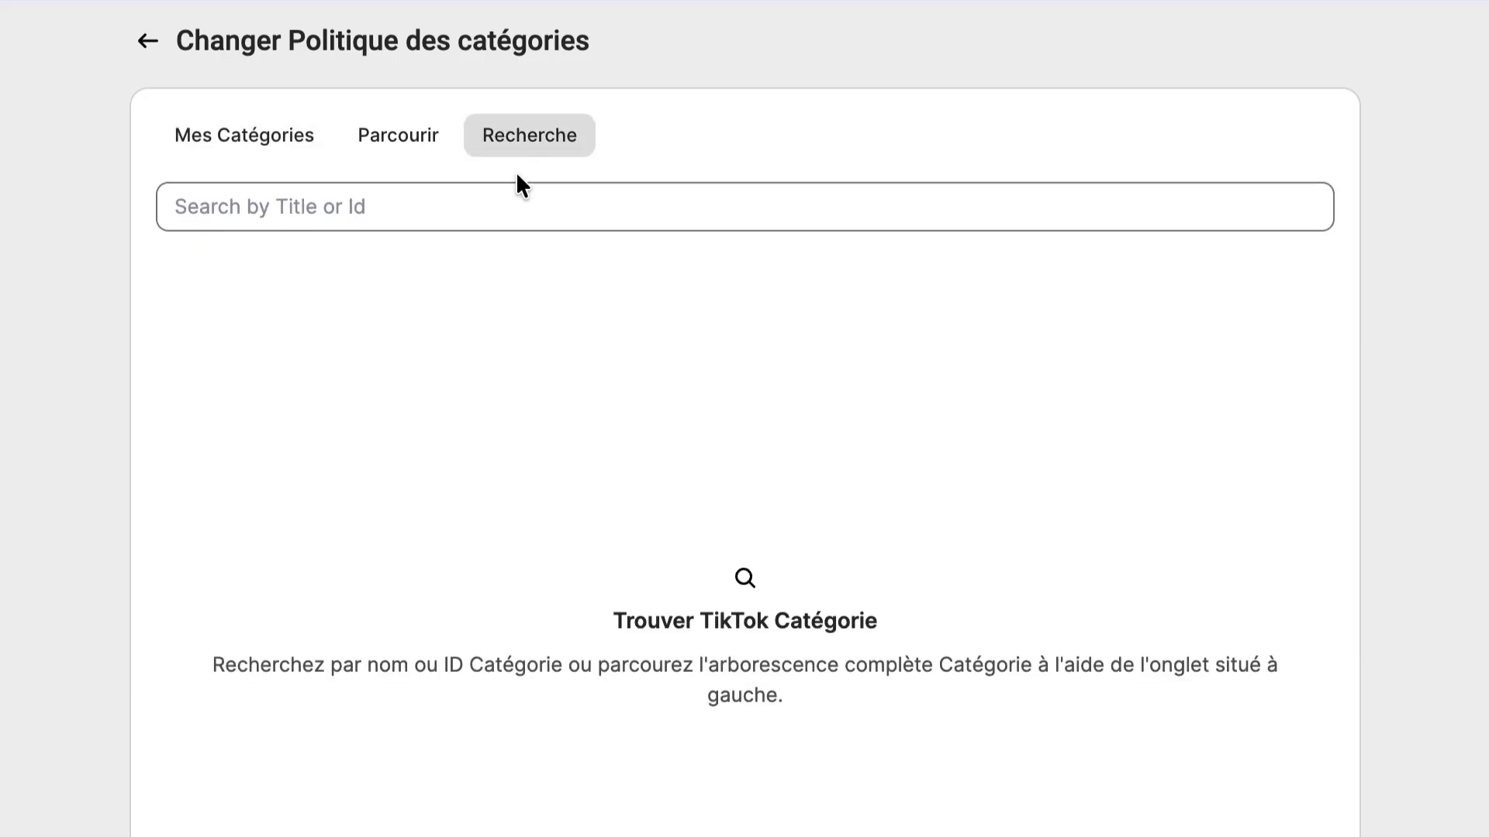
click(417, 216)
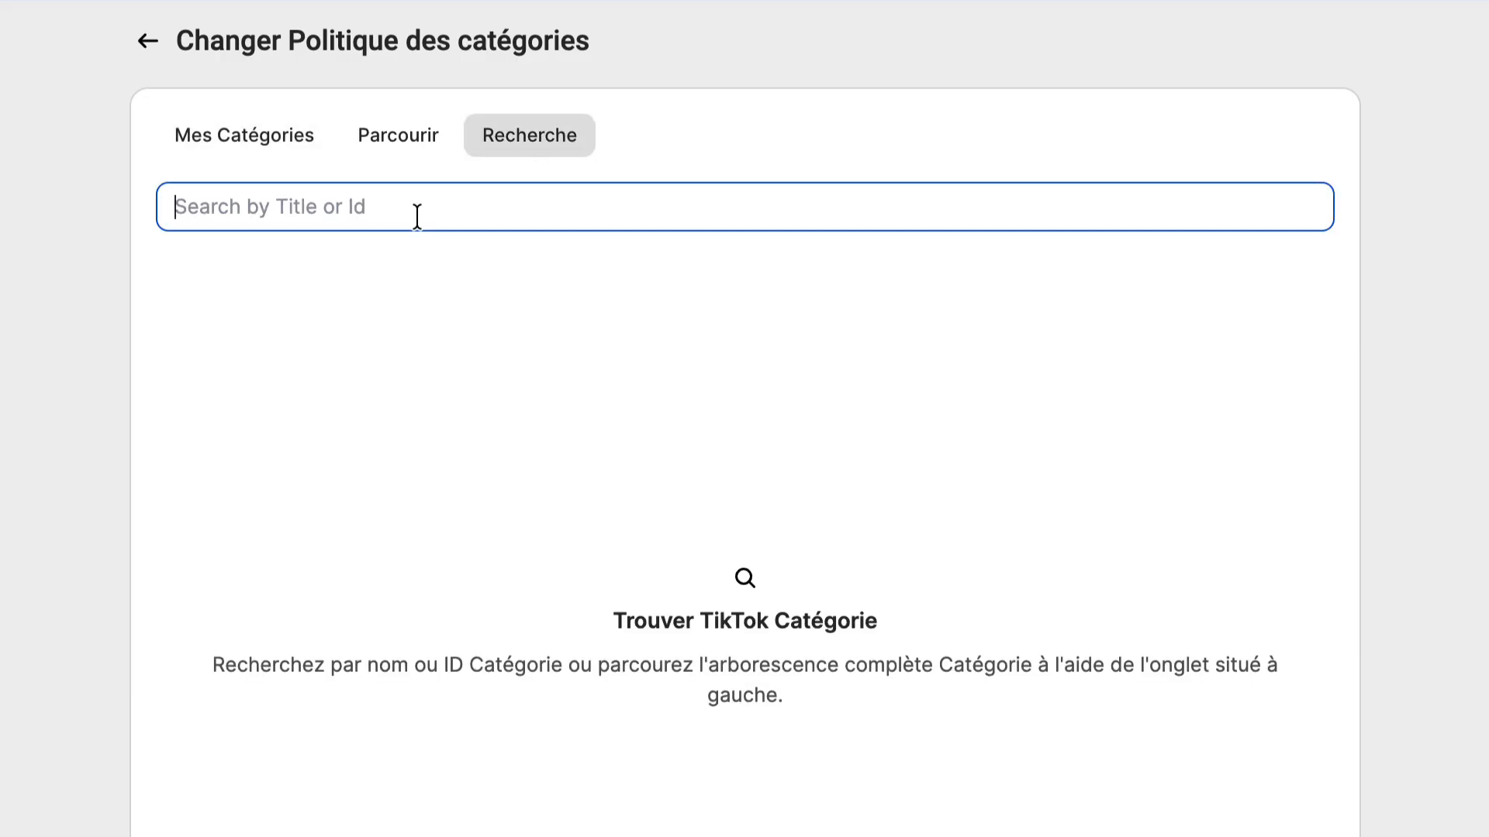
text(mugs)
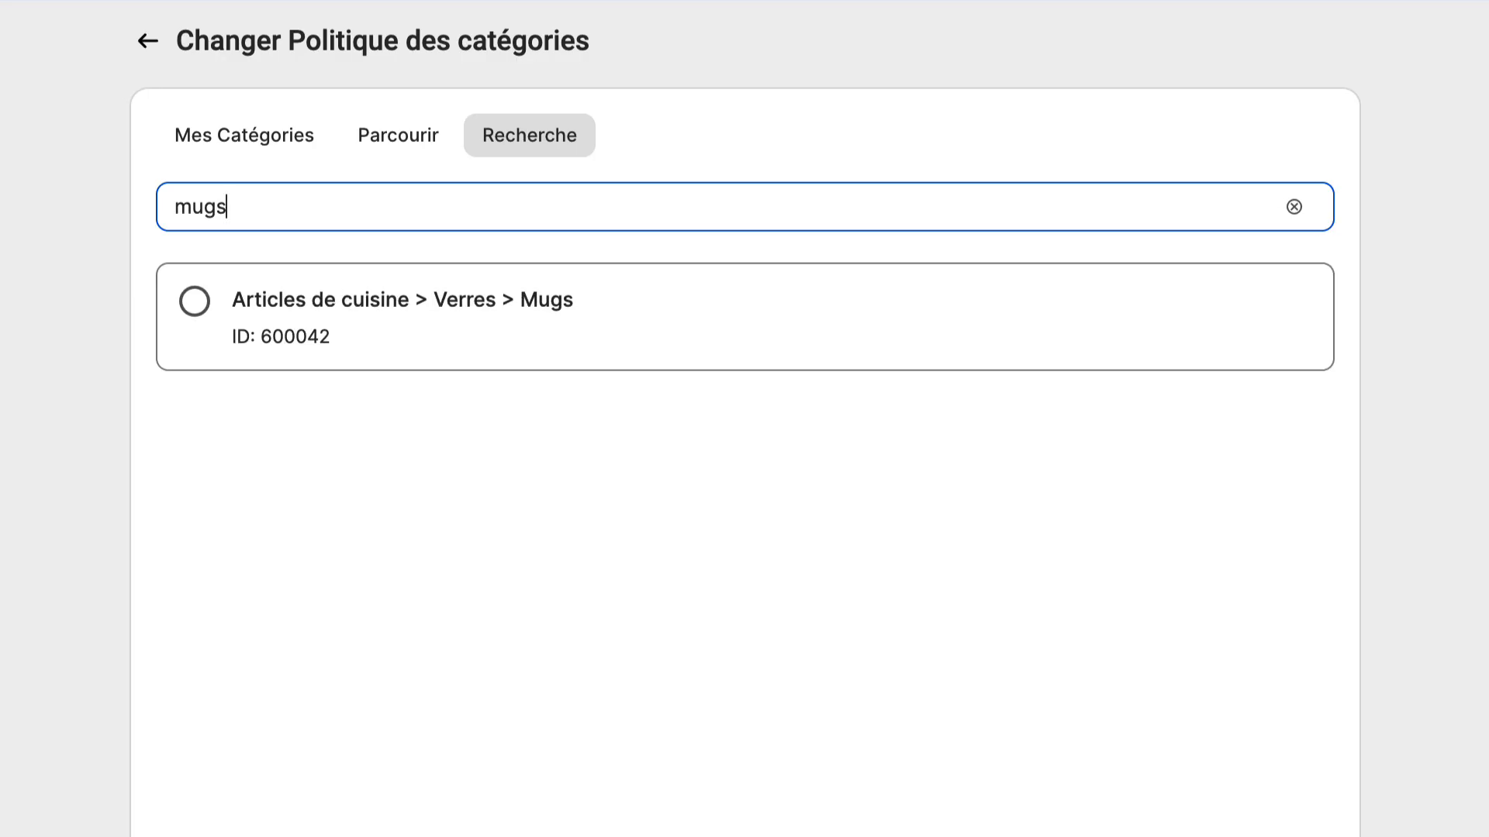
click(672, 346)
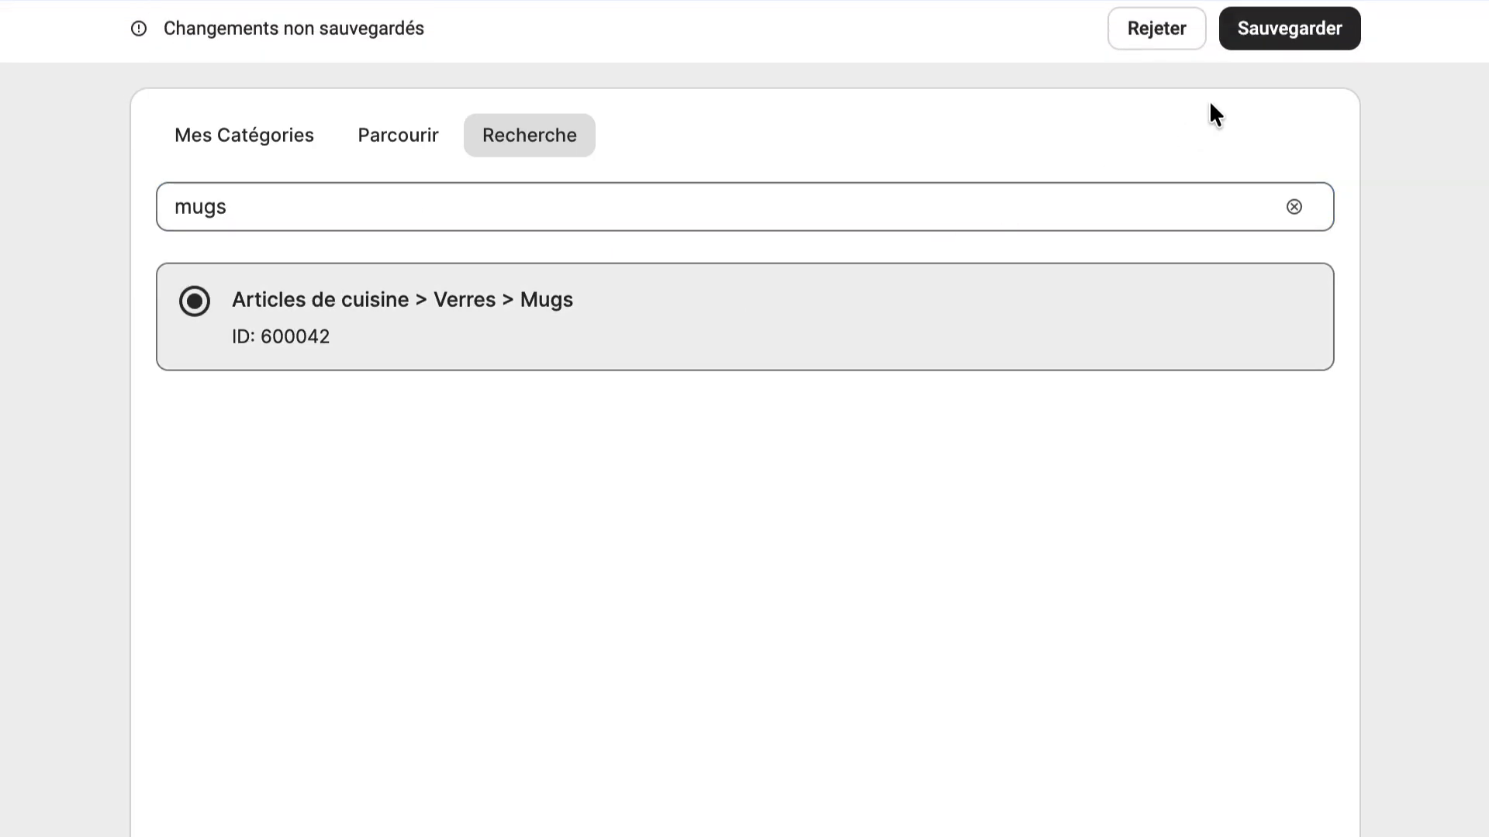
click(1269, 39)
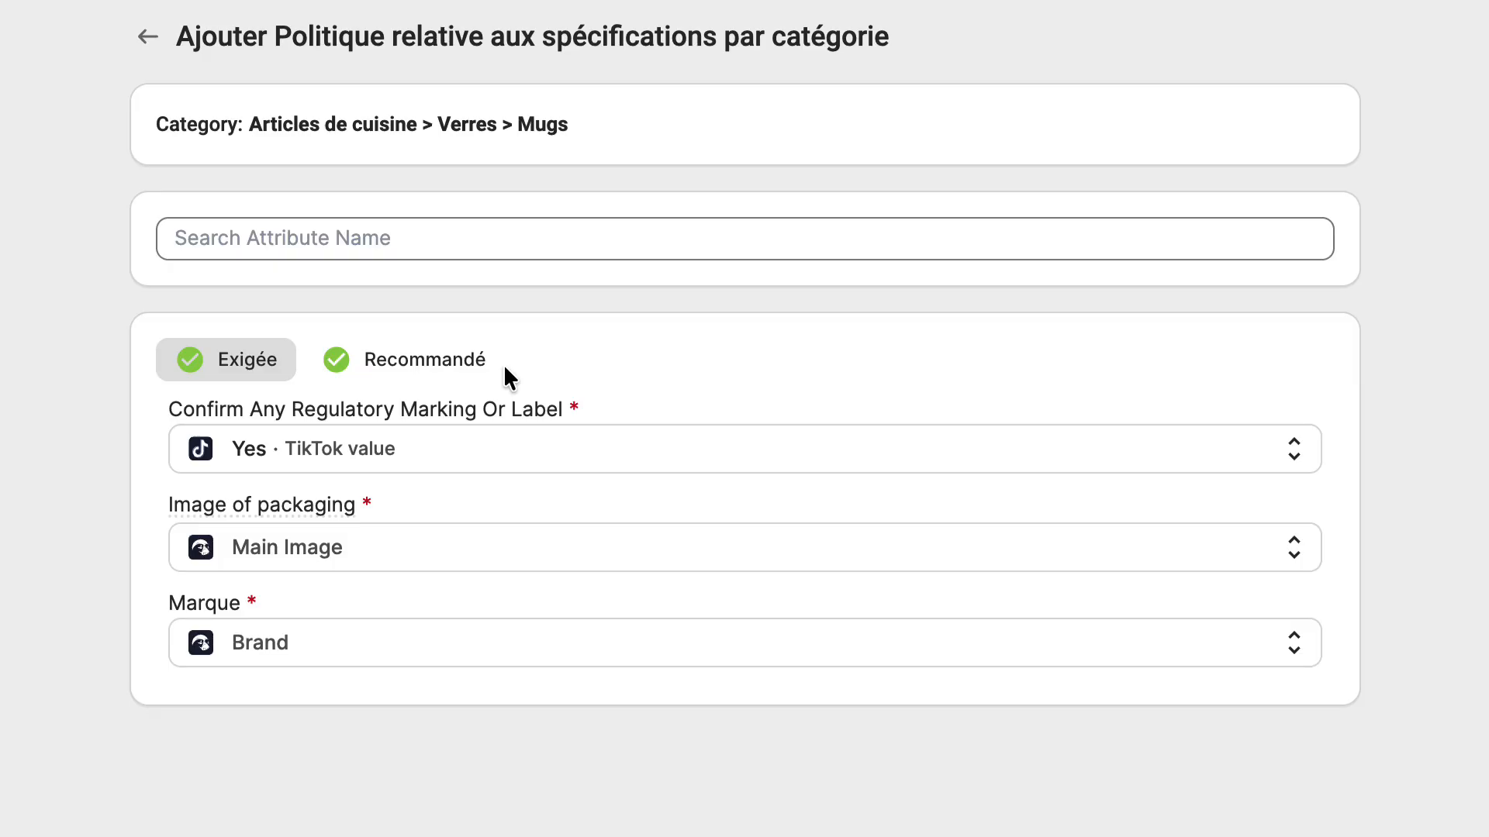
Review the source options for the recommended Volume attribute, and save the Mugs category specifications
click(449, 369)
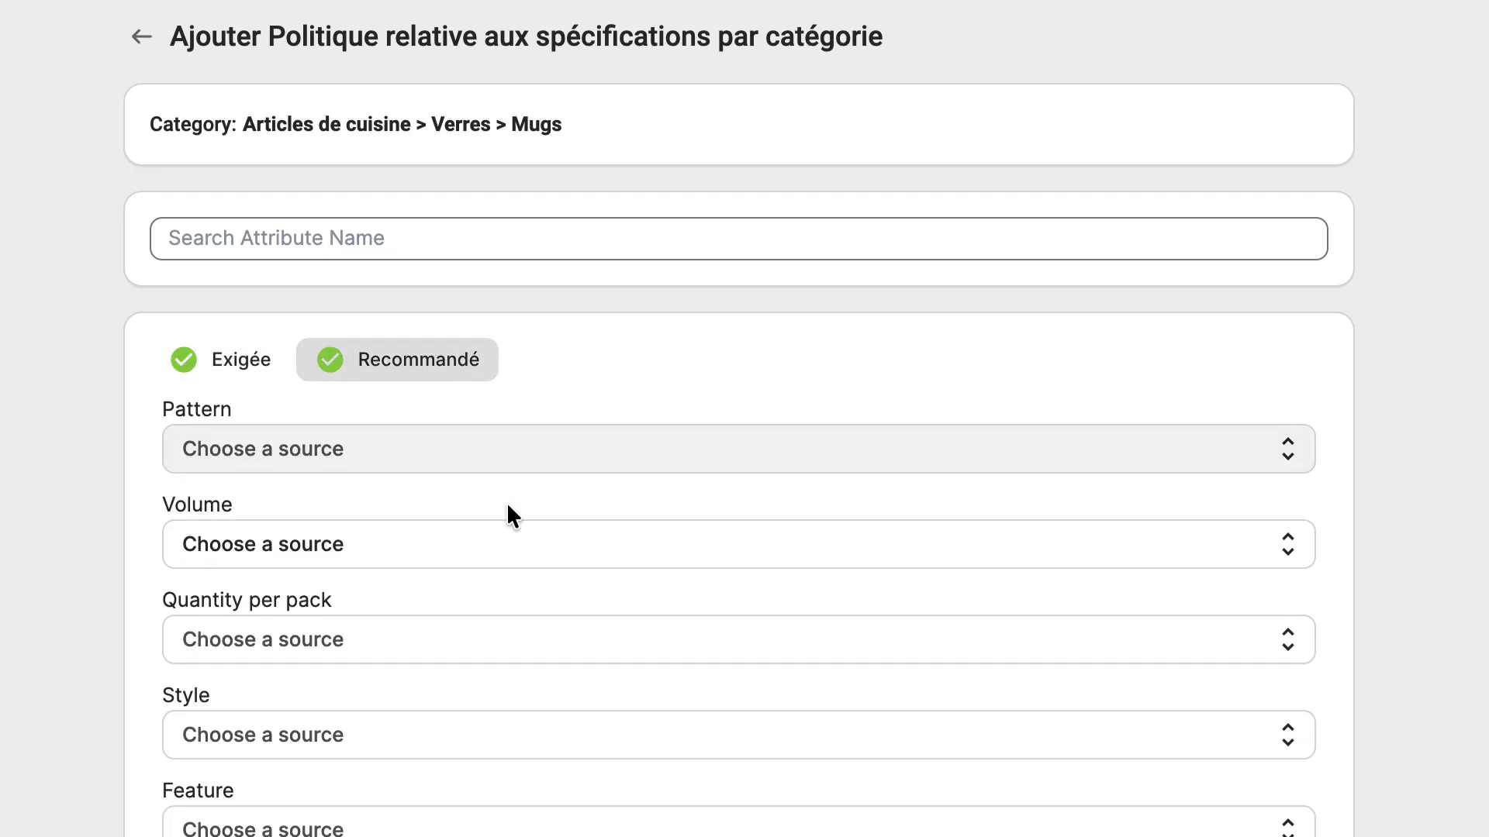
click(501, 546)
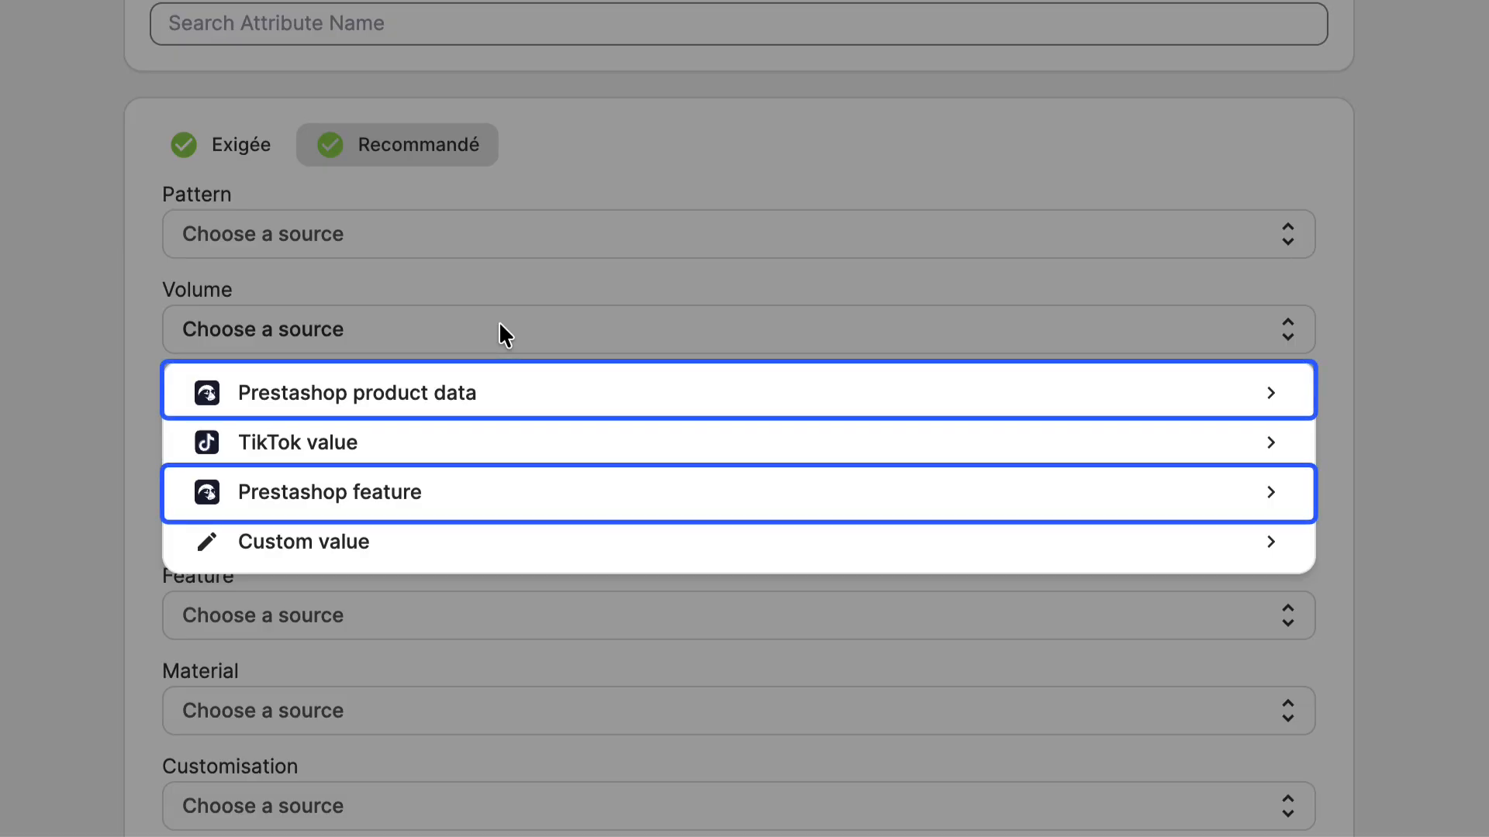
click(573, 401)
scroll(682, 612, down, 1)
scroll(682, 611, down, 2)
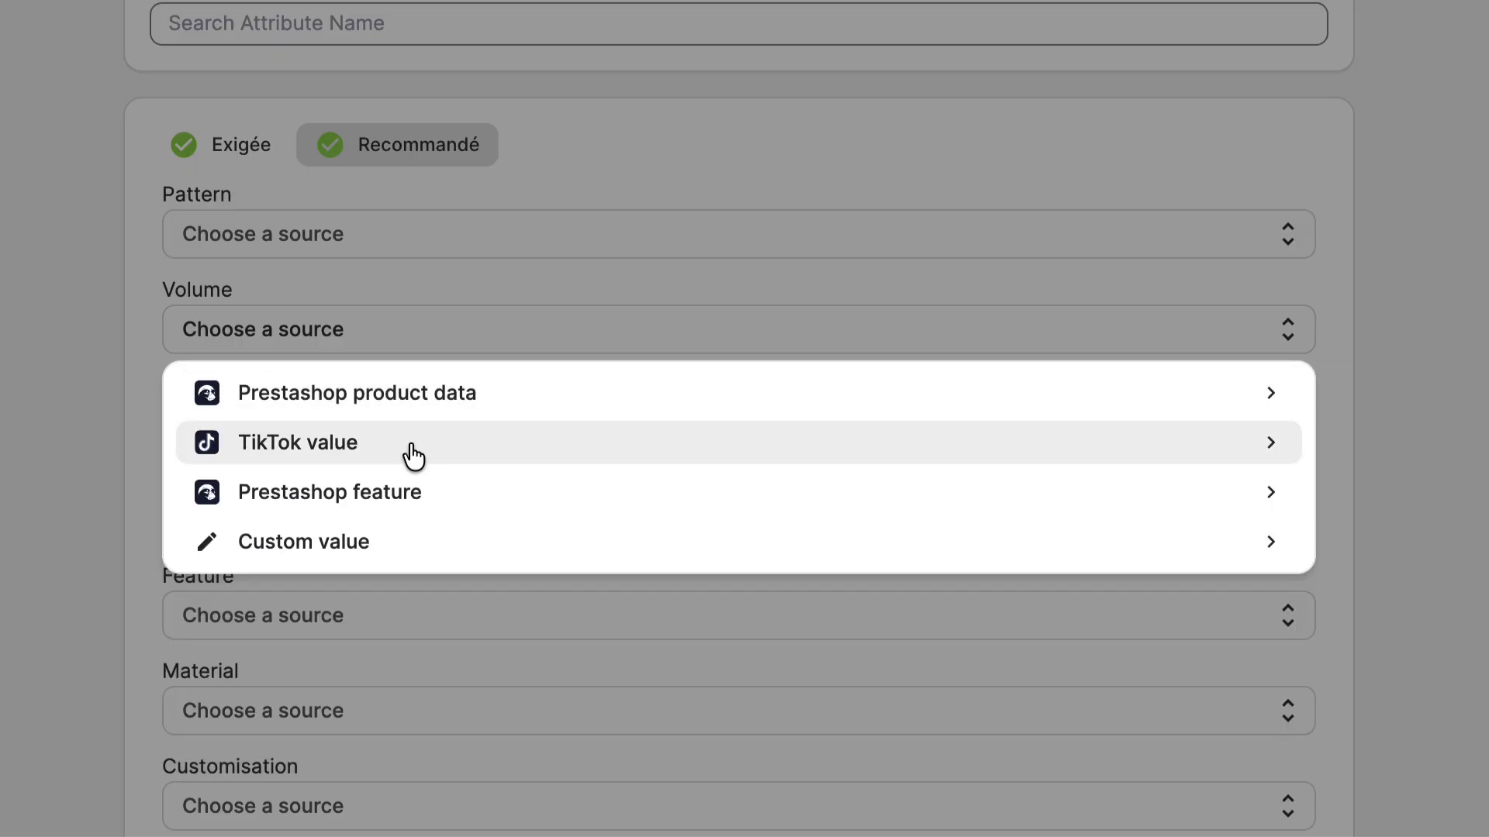
click(412, 454)
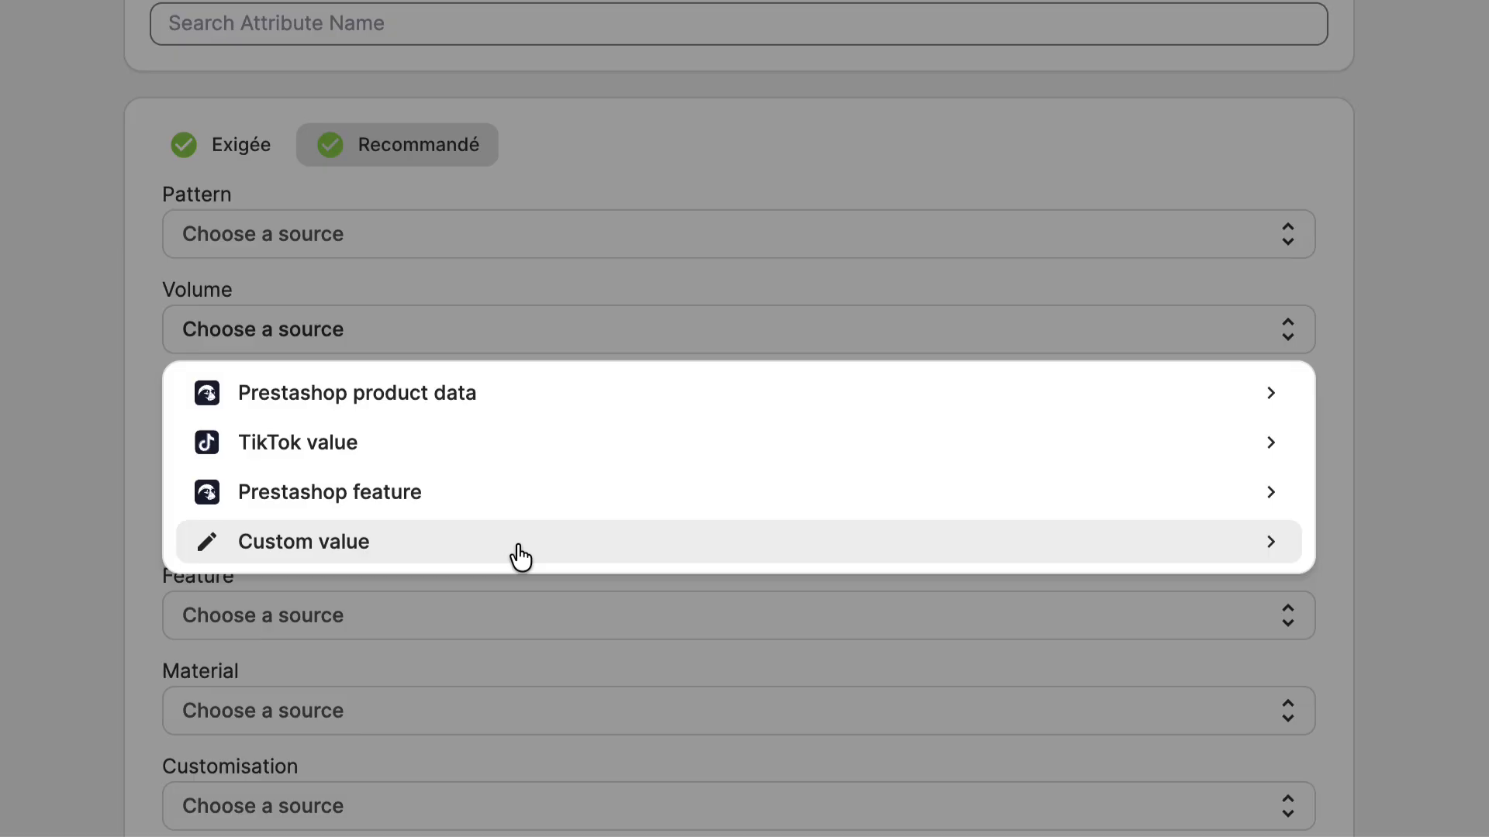
click(520, 552)
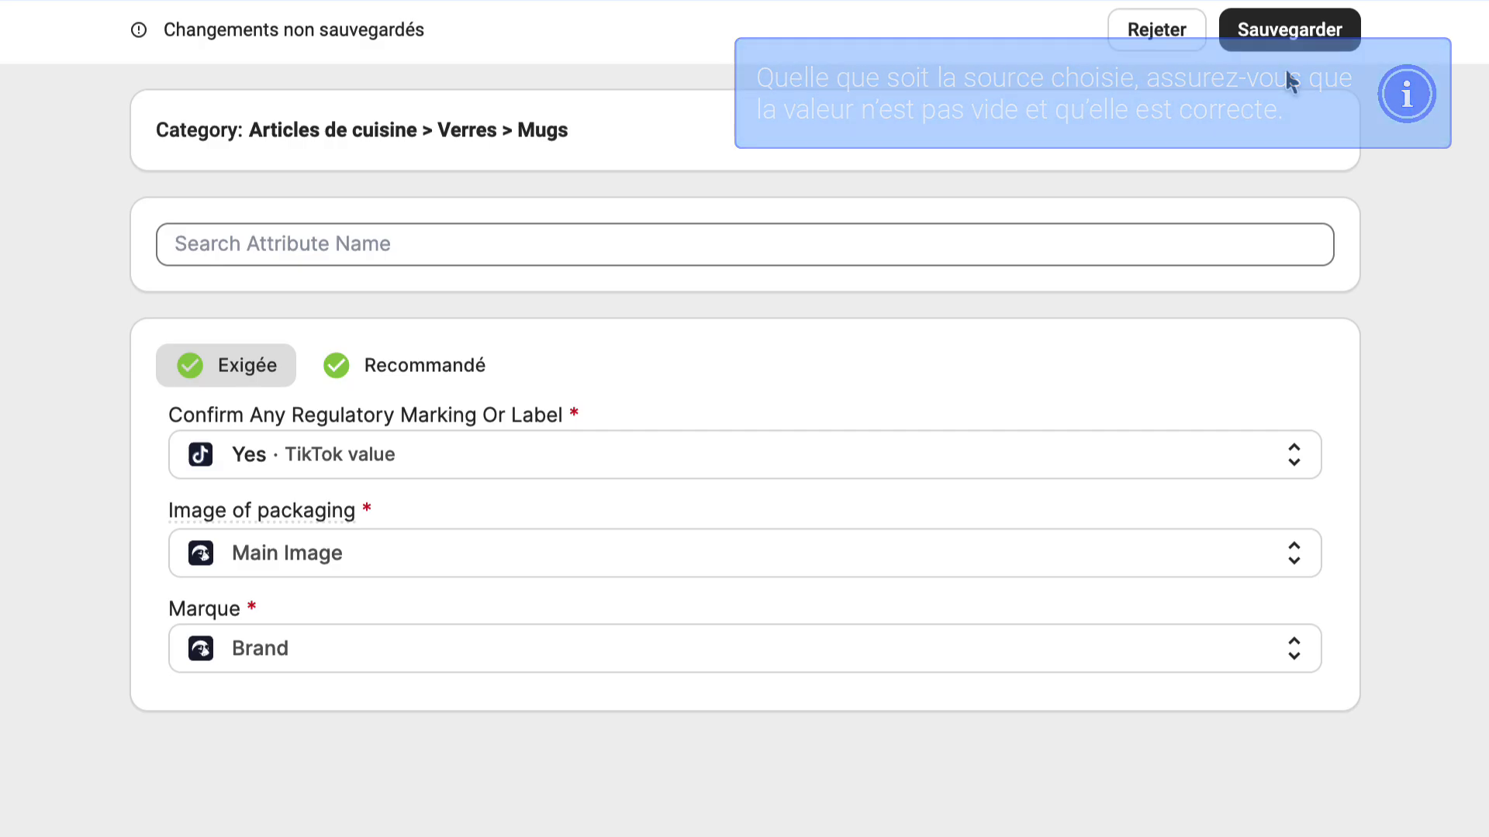
click(1287, 47)
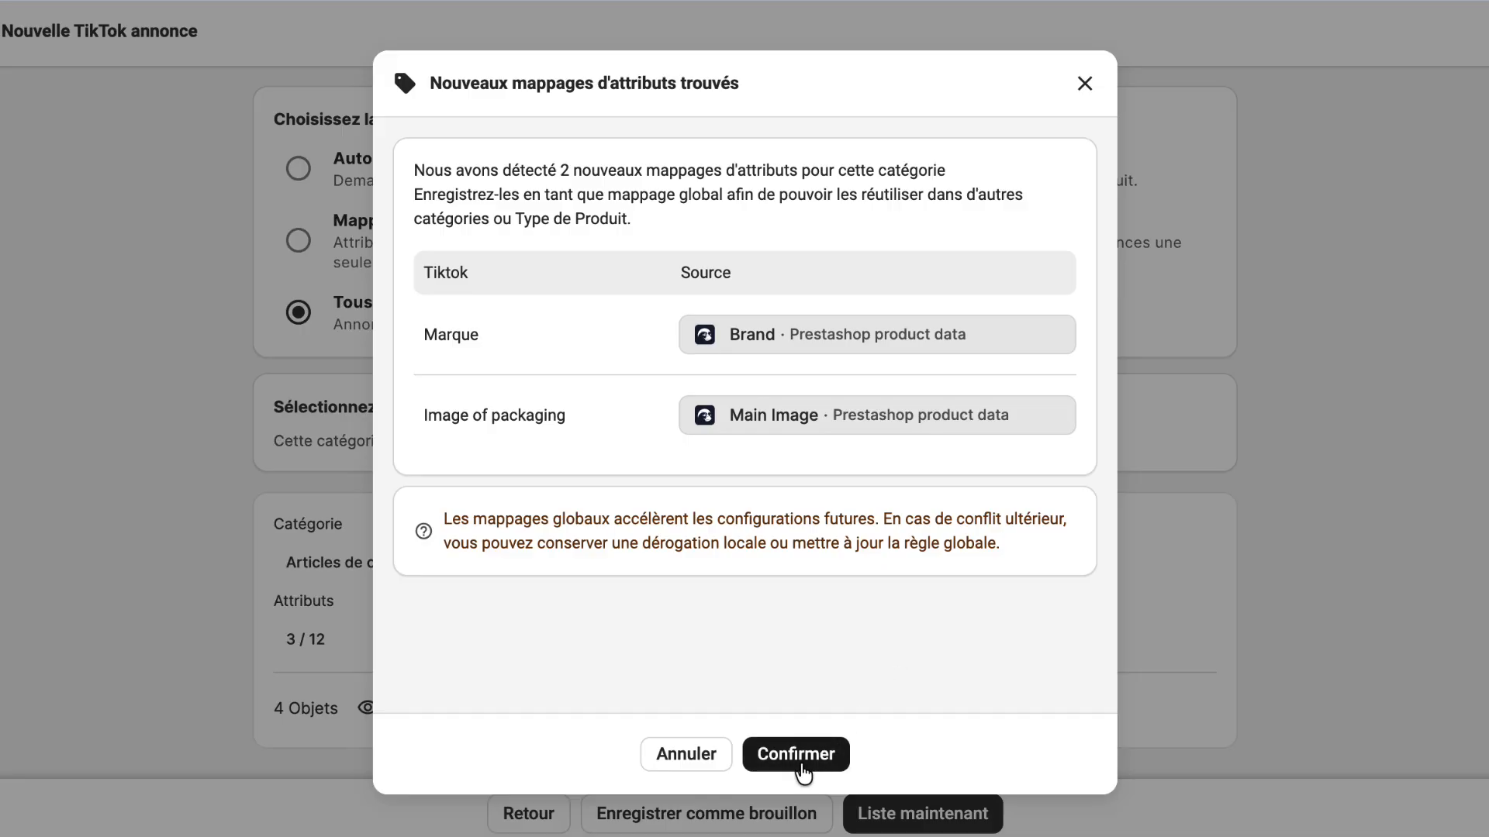
Save the Marque and Image of packaging attribute mappings as global mappings, and list the four products on TikTok
click(775, 756)
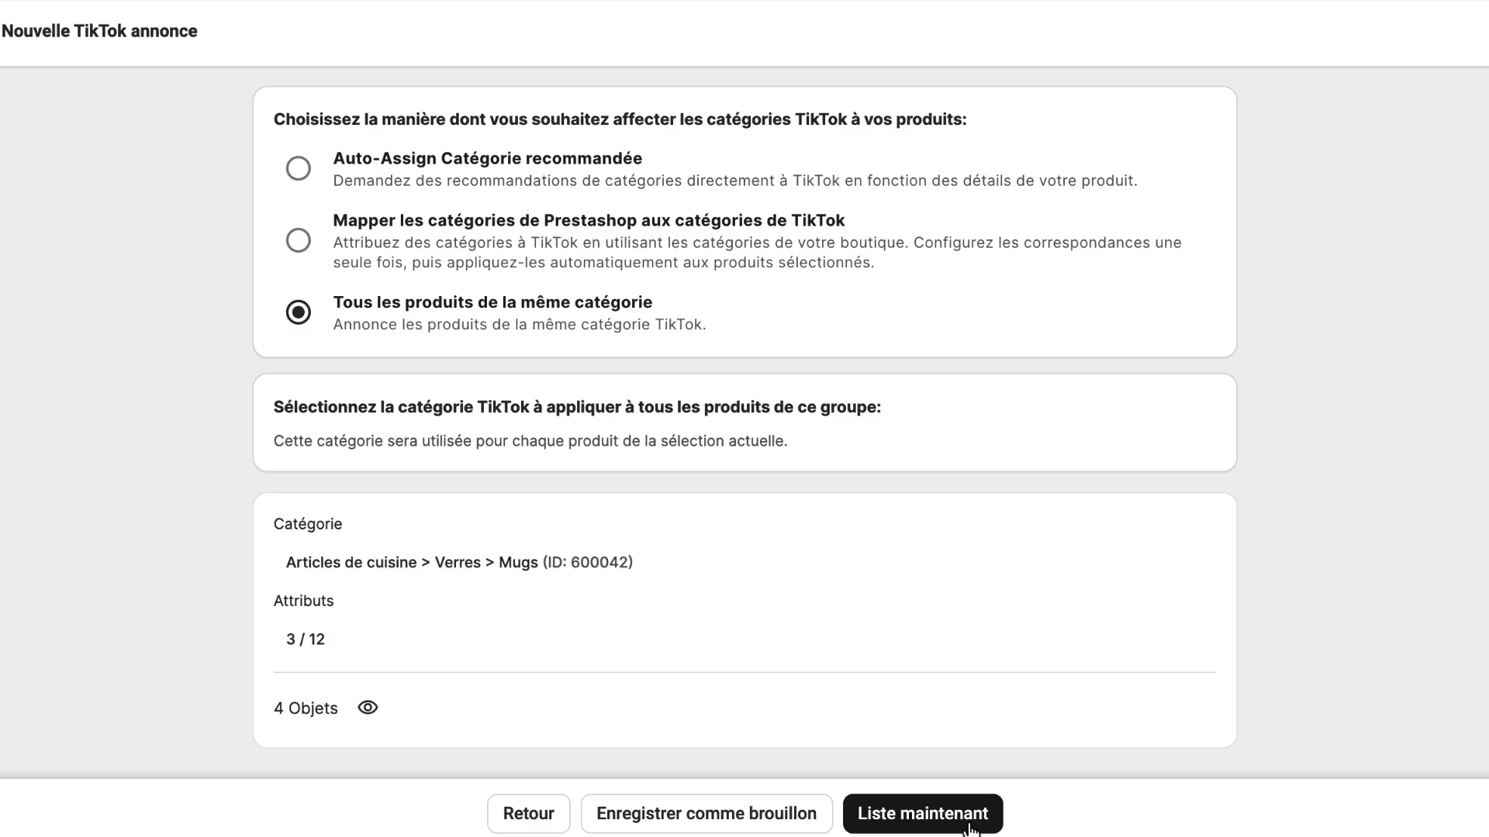
click(923, 814)
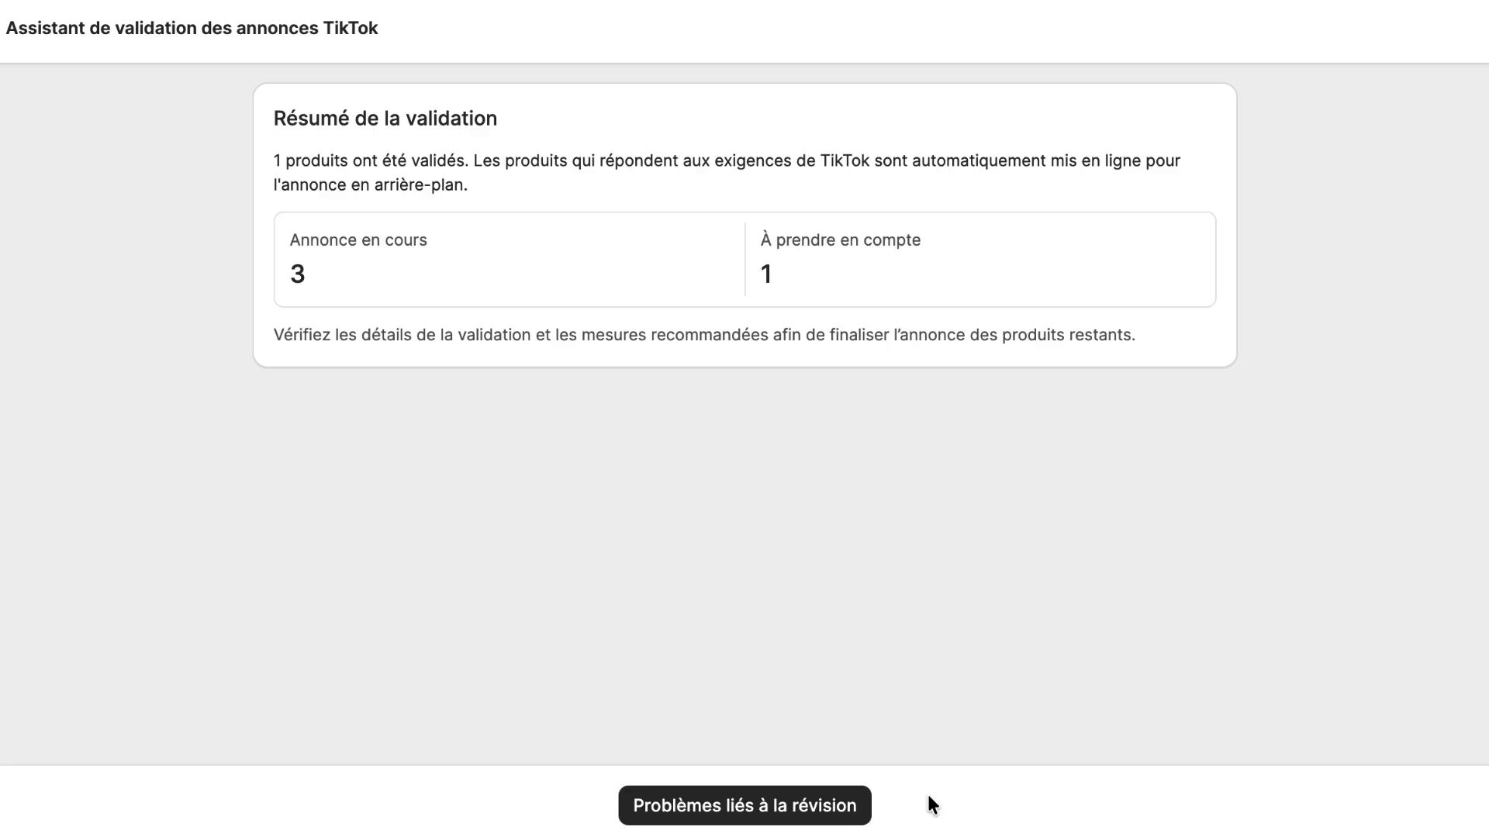
Resolve the GPSR contact issue through the TikTok Shop qualification center with Mugs LTD as manufacturer and responsible person, and list the remaining product
click(780, 814)
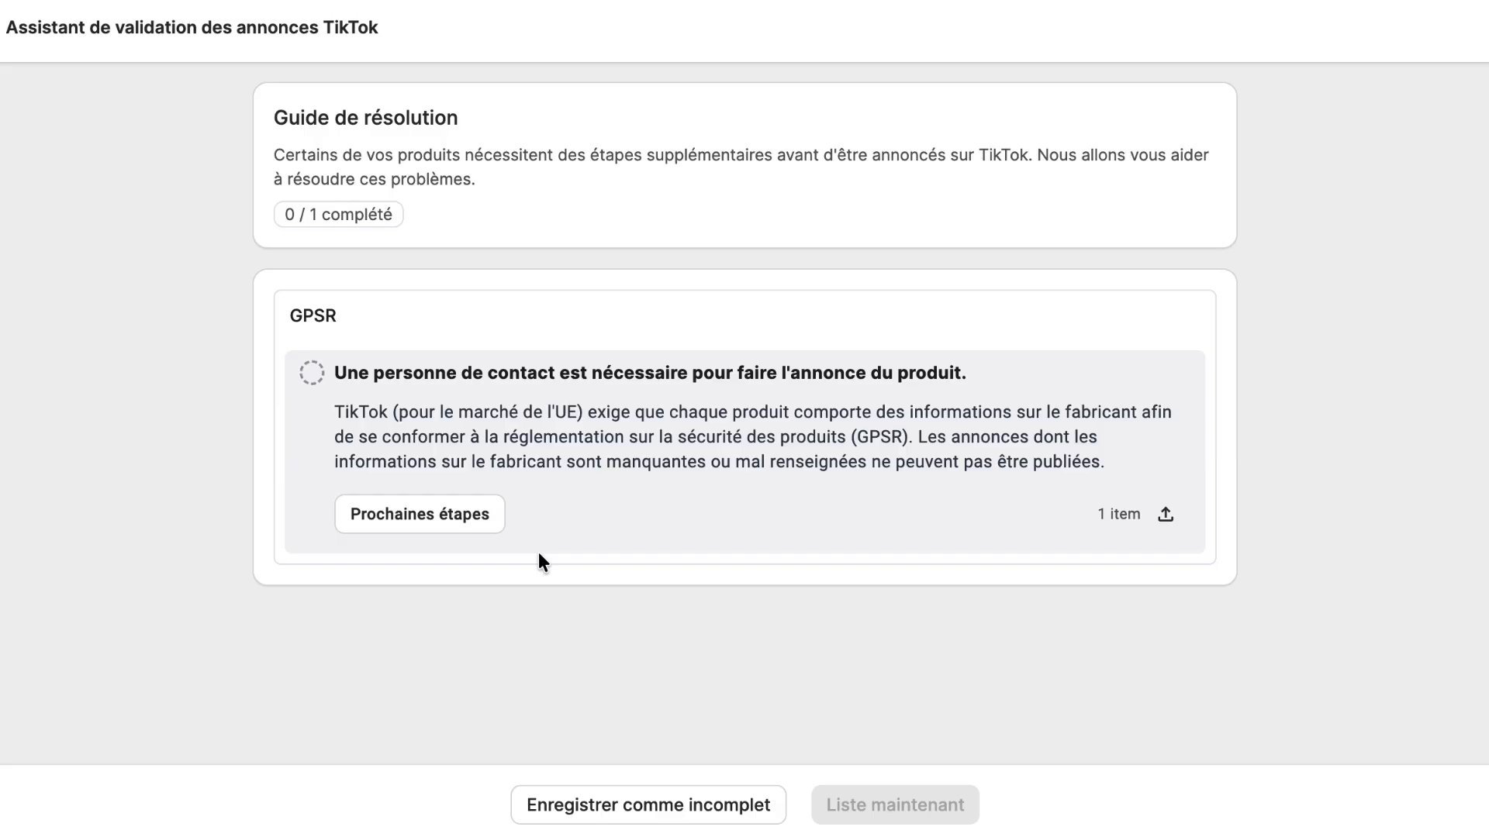
click(487, 528)
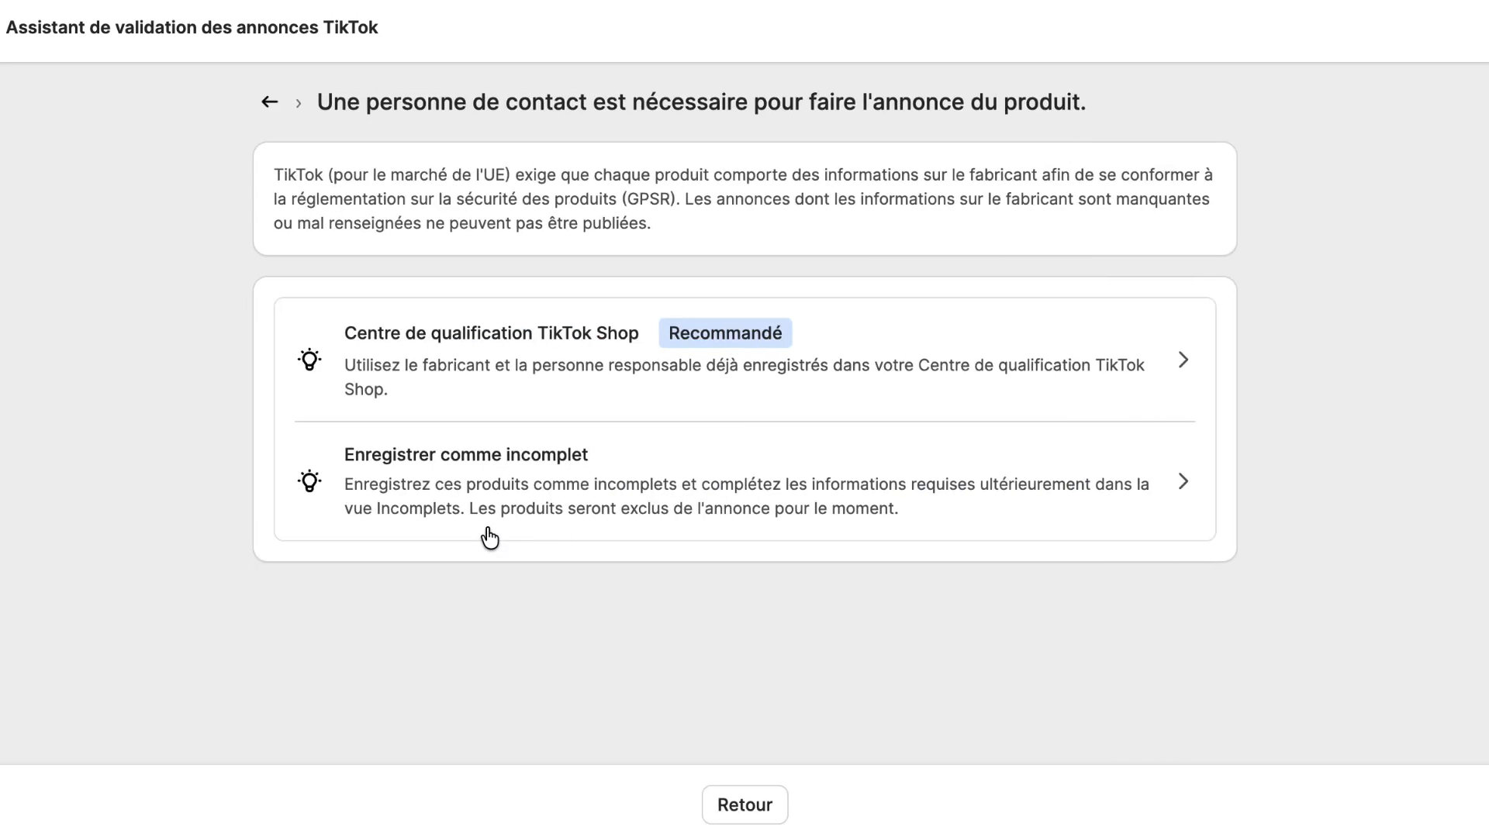
click(927, 371)
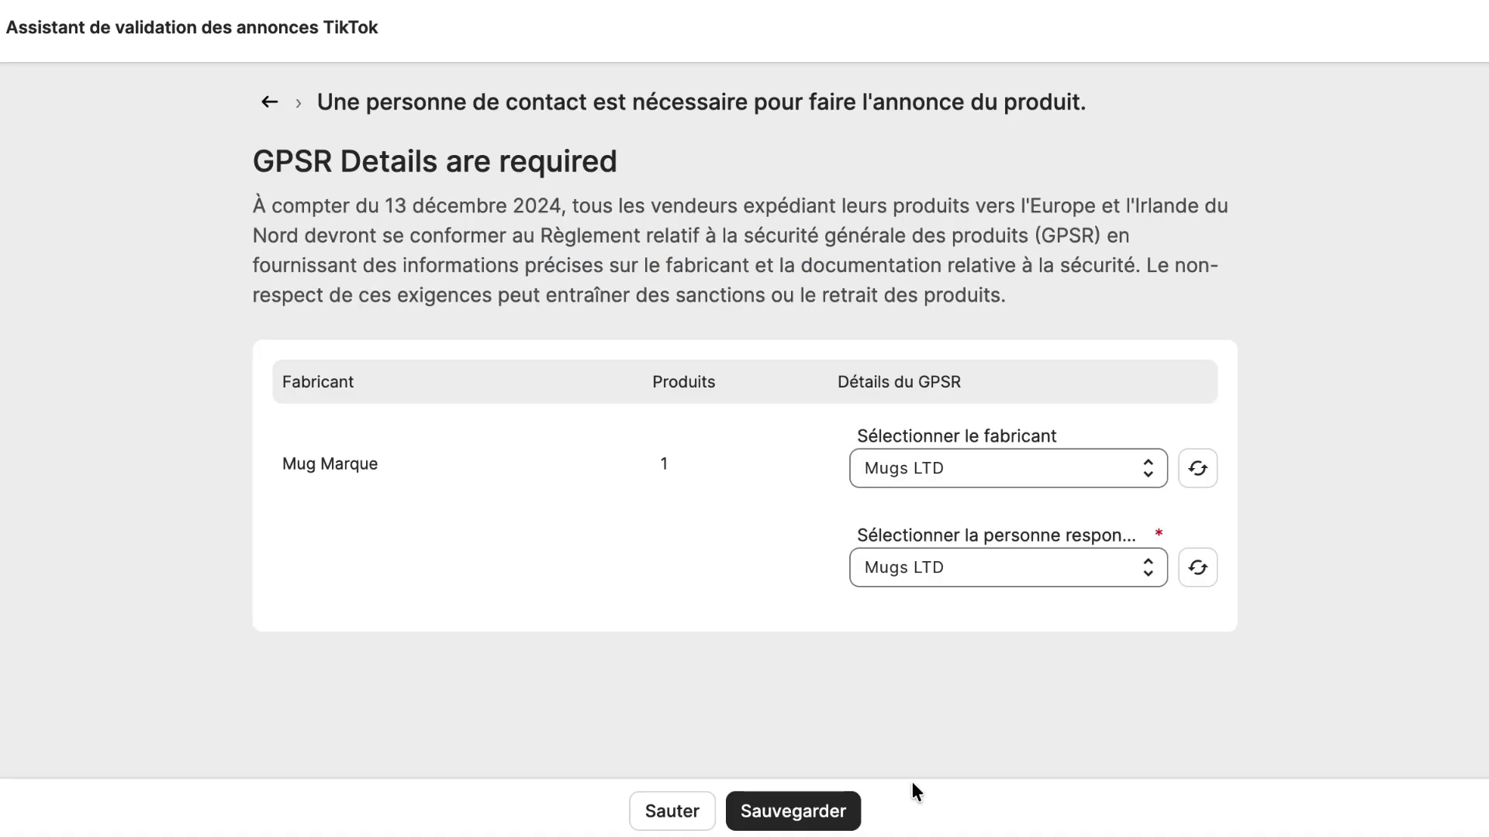
click(846, 825)
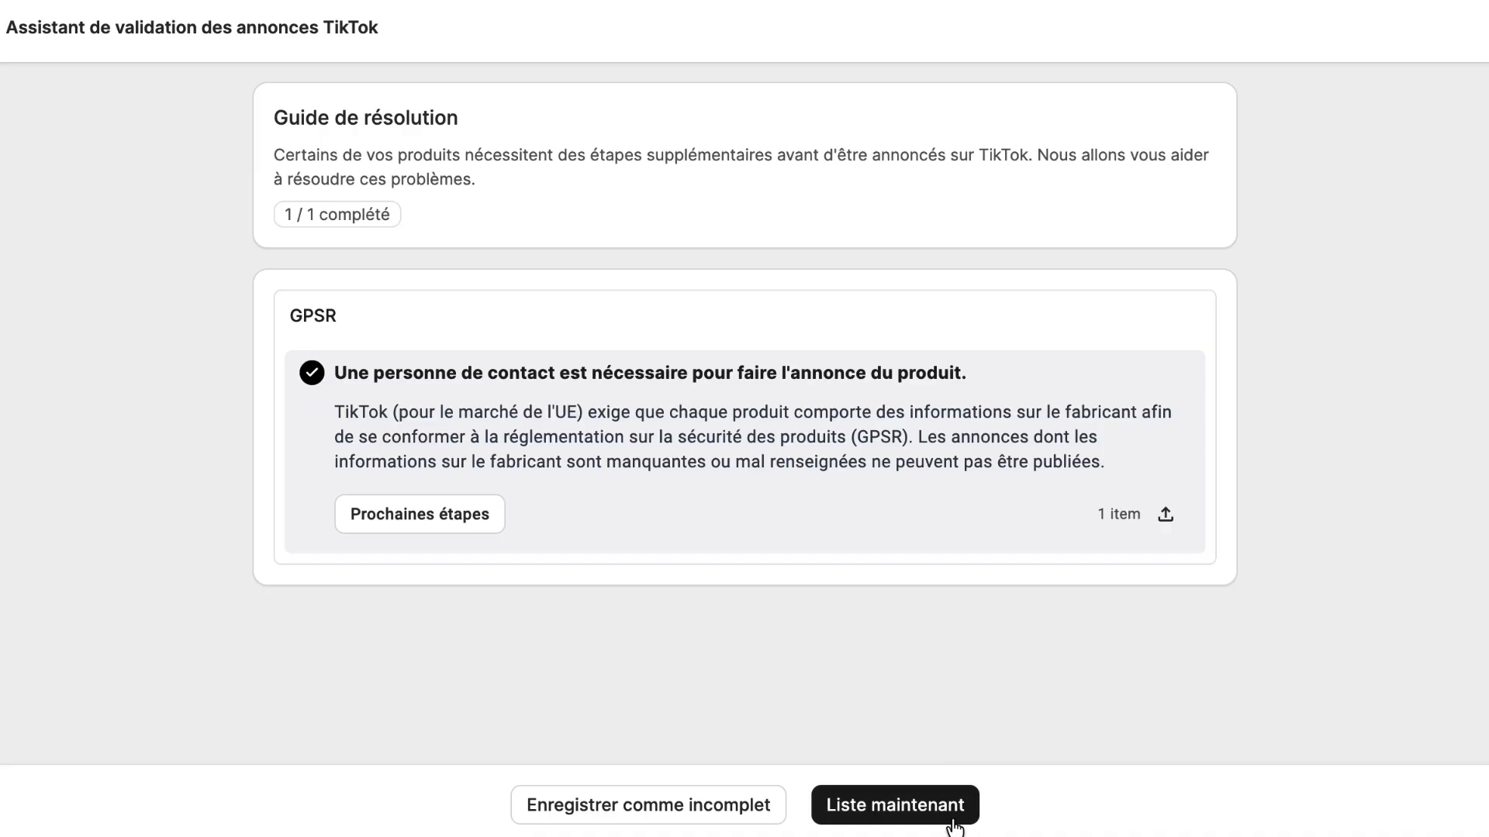
click(954, 825)
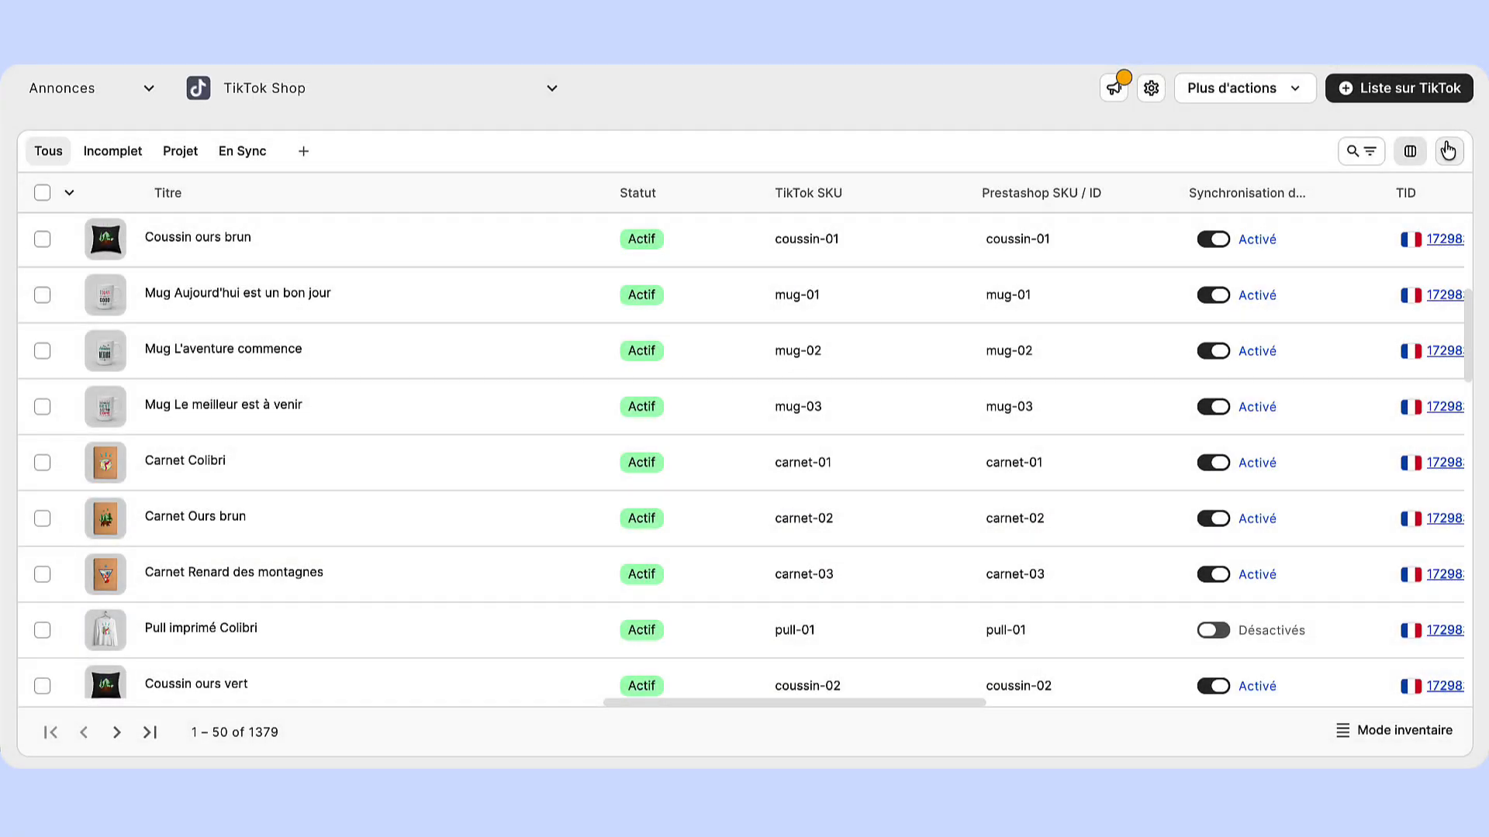
Review the general details of the Coussin ours brun listing, including its price and quantity, and close them
click(1448, 166)
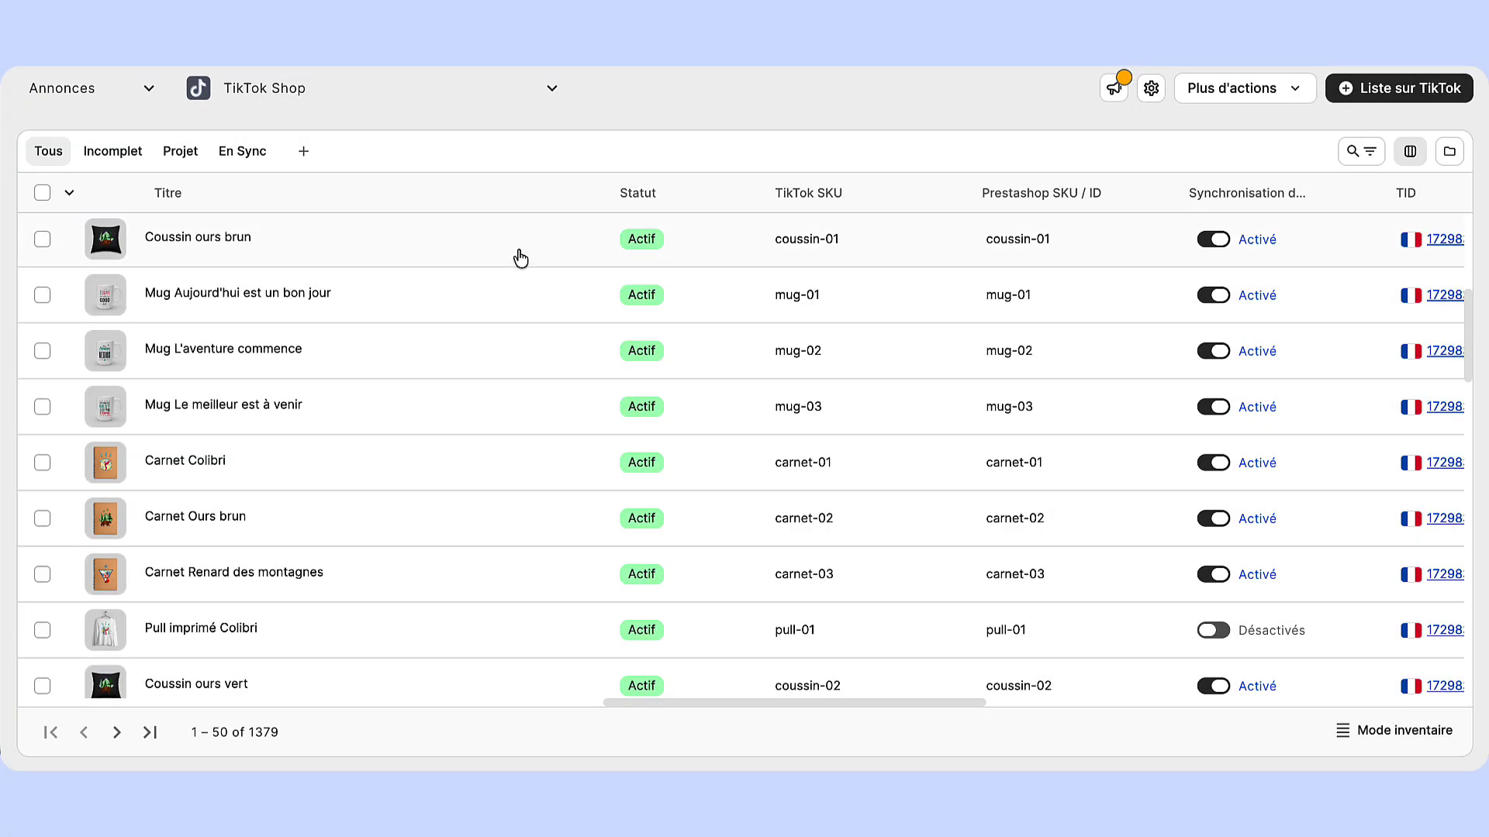
click(458, 254)
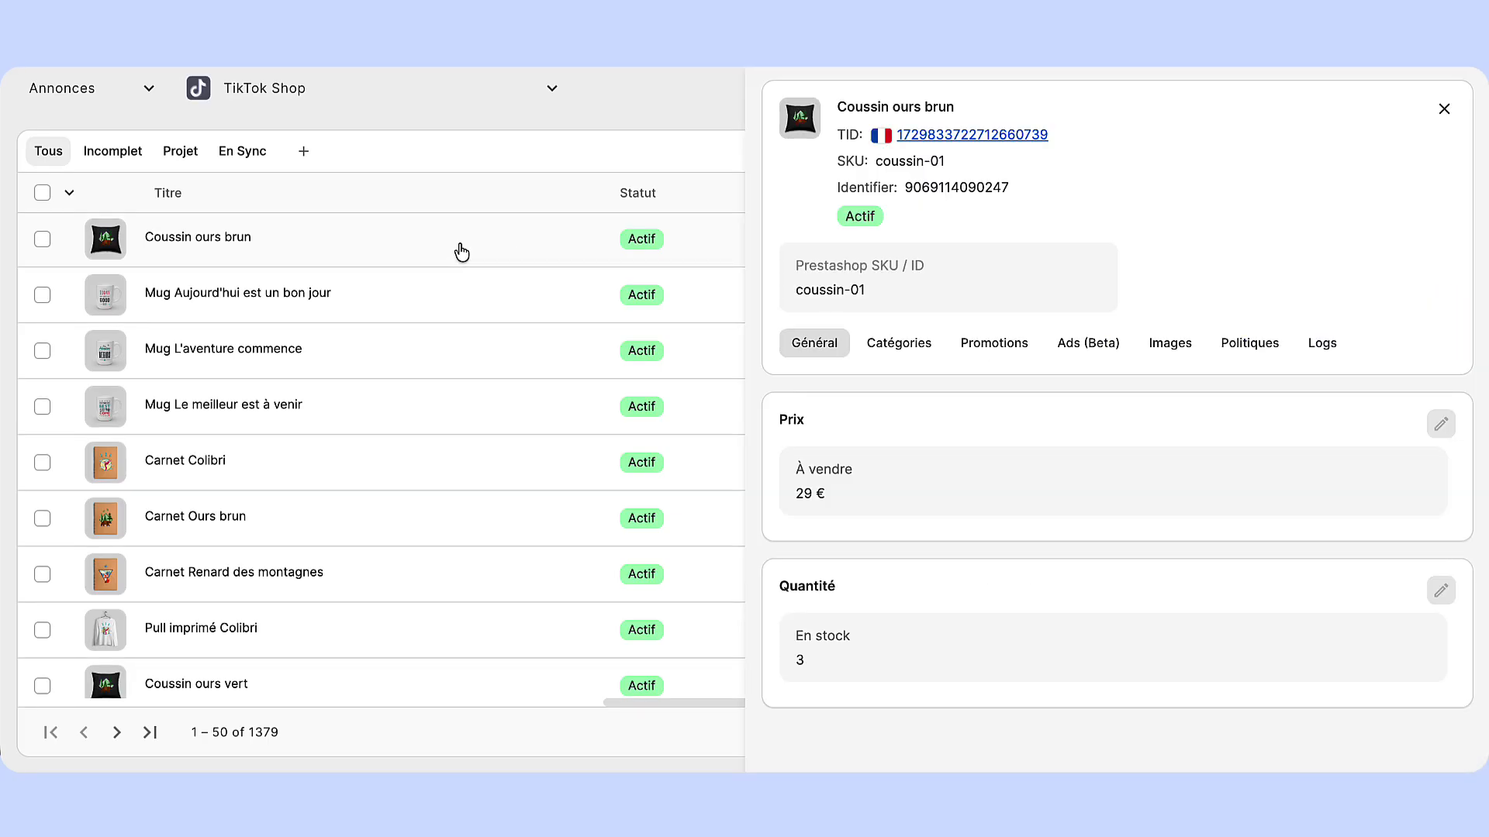
key(Escape)
Select the coussin-01, mug-01 and mug-02 listings and open the bulk options for changing their policy or category
click(42, 238)
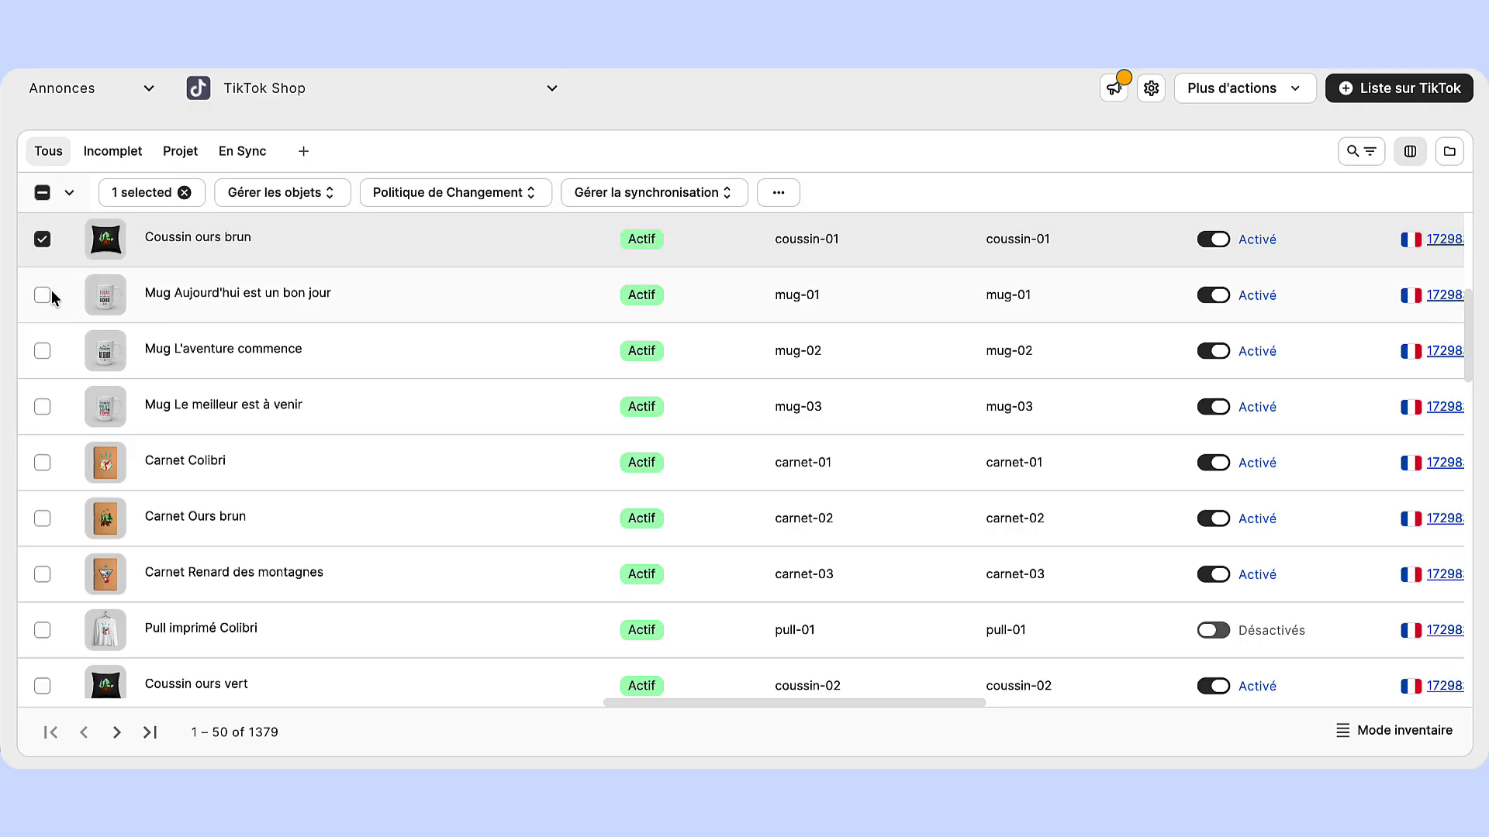
click(42, 295)
click(44, 352)
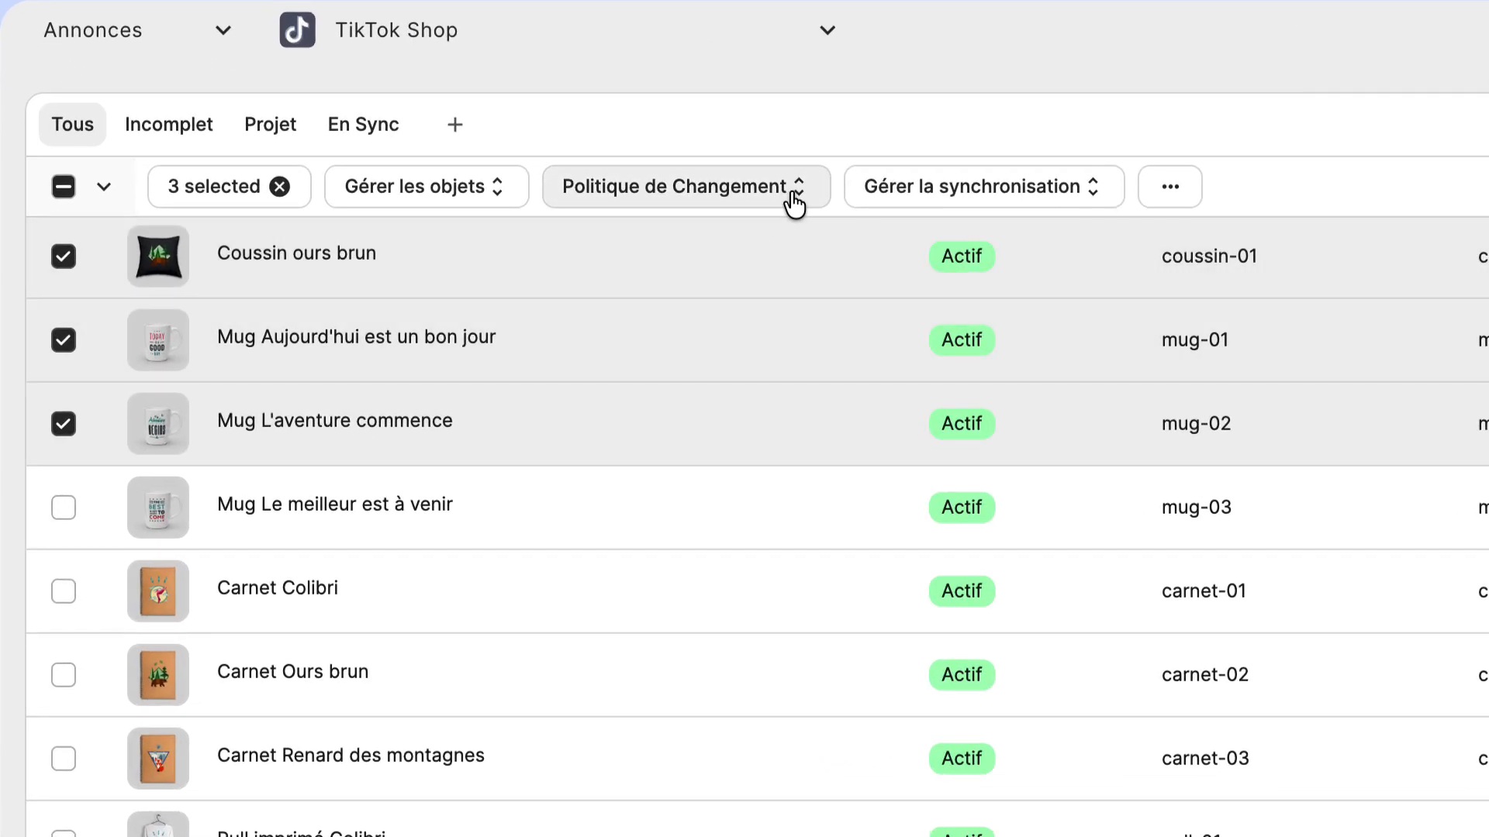
click(800, 198)
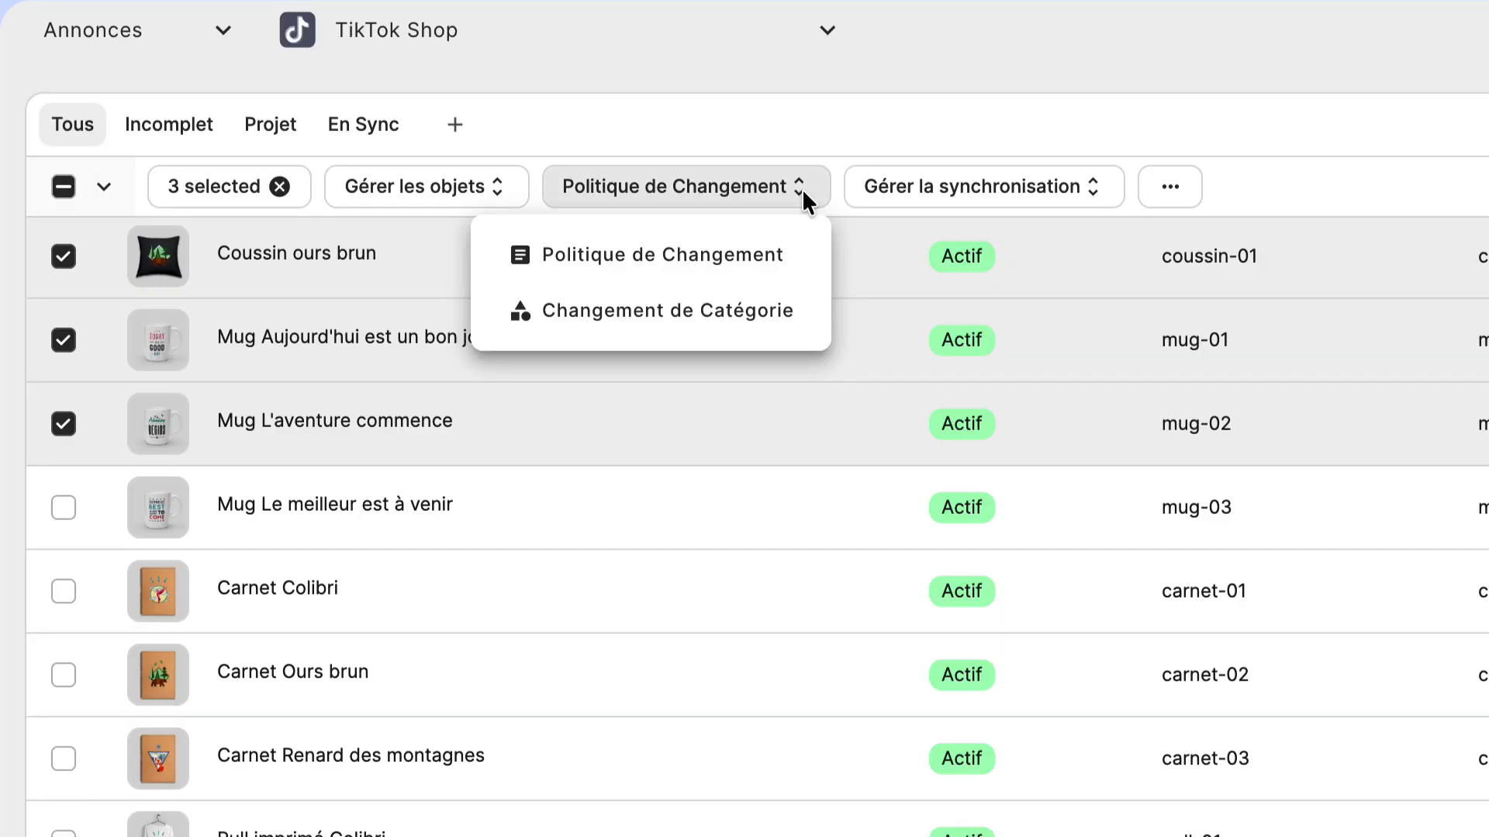